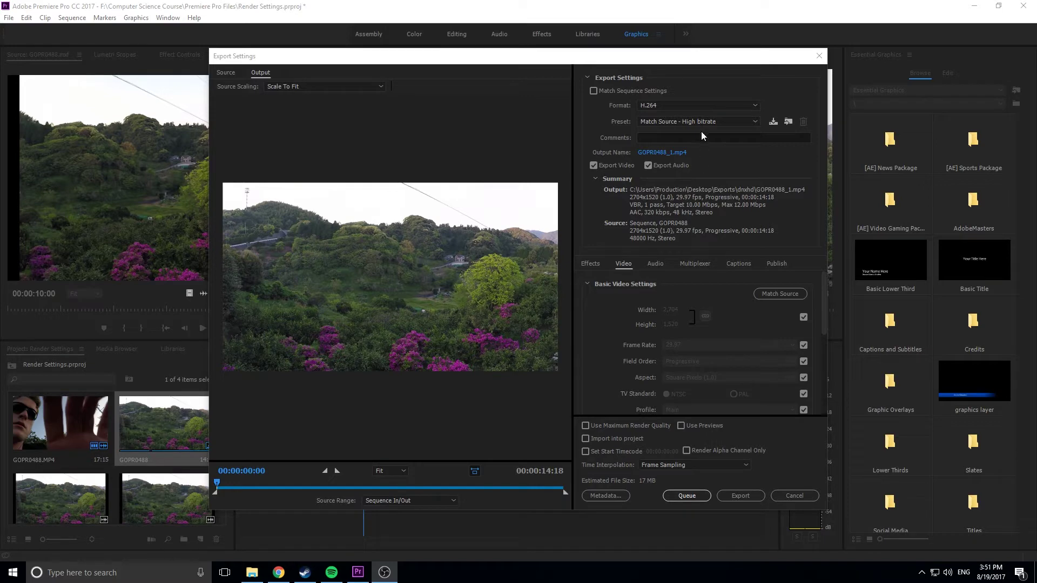
# - Check the export Format list twice, leaving it on H.264
pyautogui.click(698, 106)
pyautogui.click(698, 108)
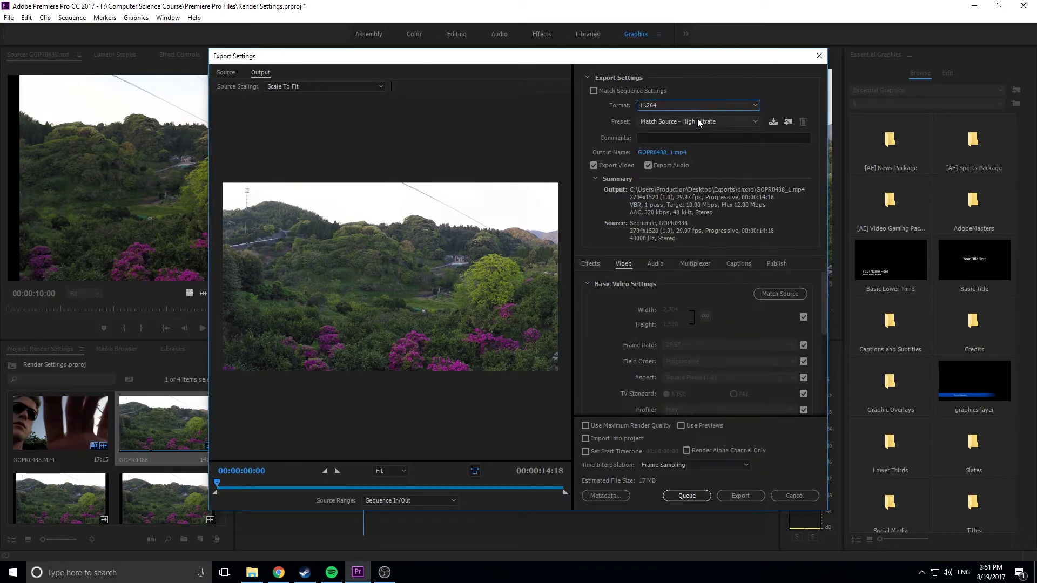
pyautogui.click(694, 108)
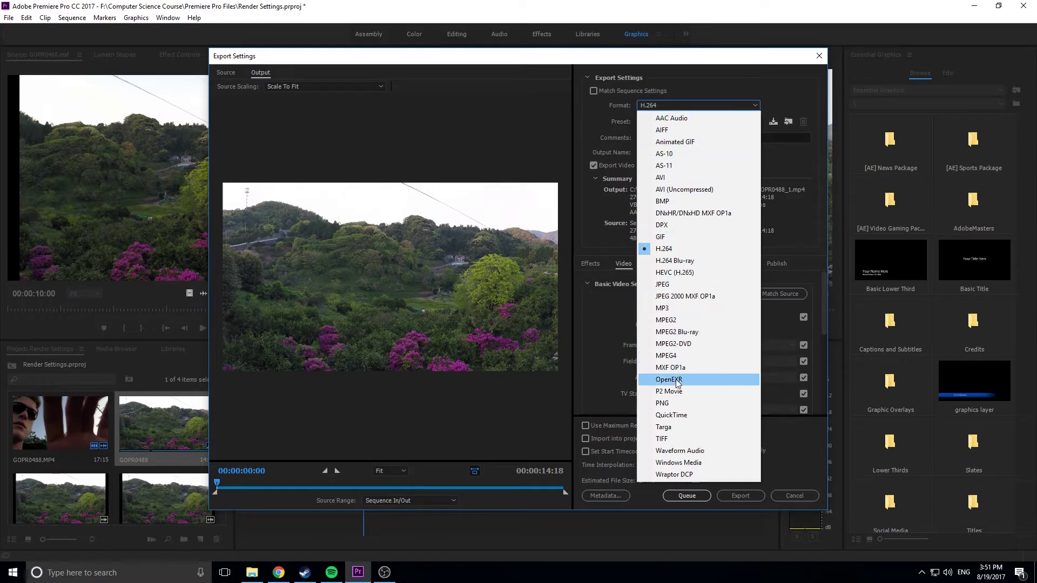
pyautogui.click(779, 171)
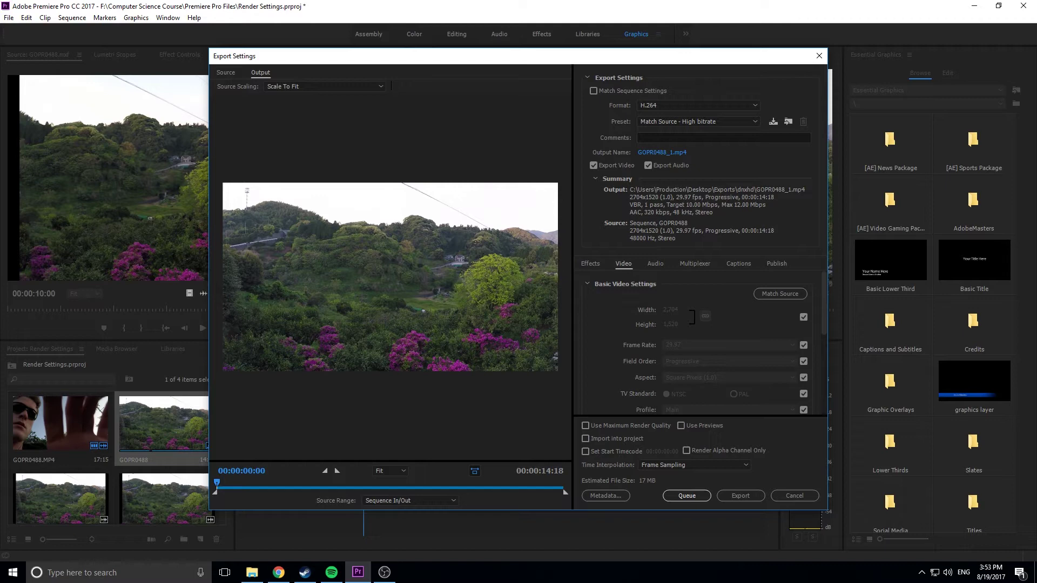
# - Play the h264 folder's GOPR0488.mp4 export full-screen from File Explorer
pyautogui.hotkey('alt', 'Tab')
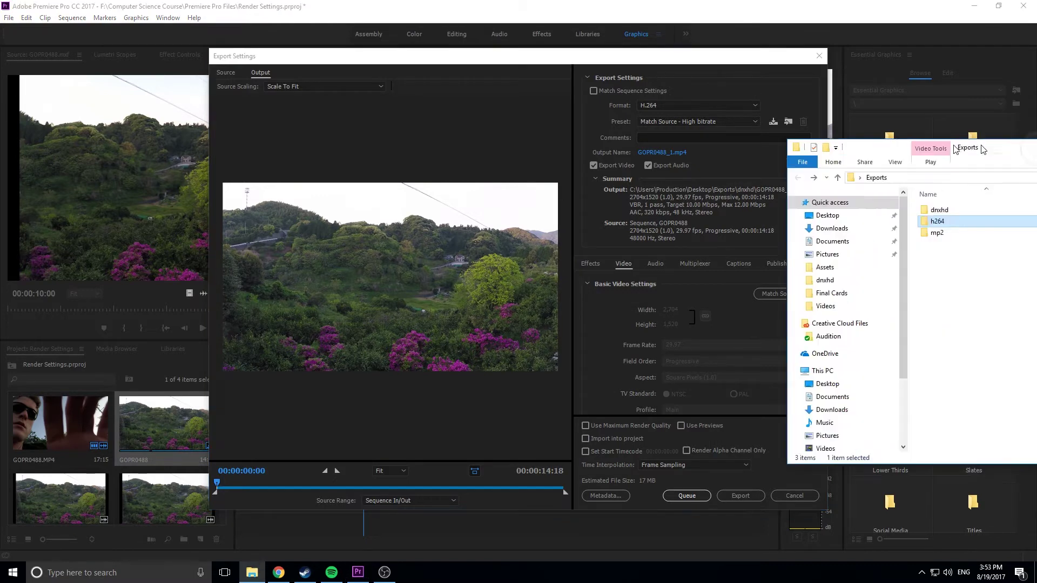
pyautogui.doubleClick(906, 214)
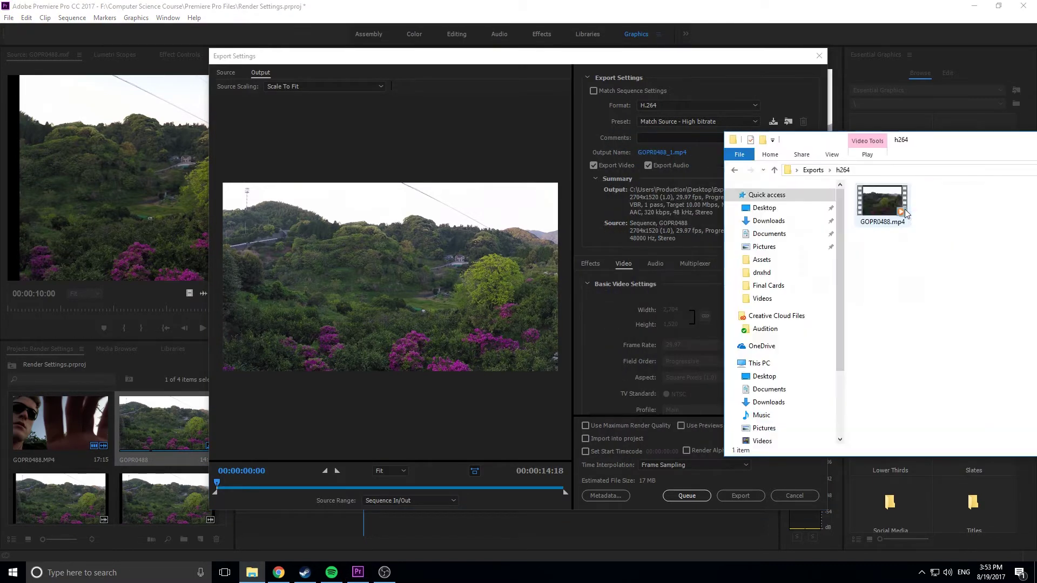
pyautogui.click(894, 216)
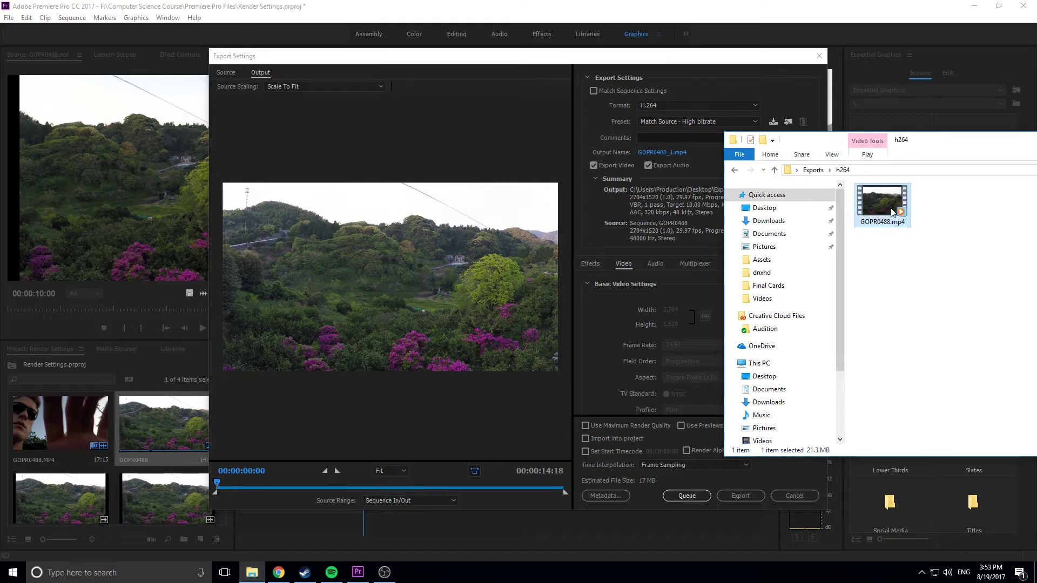
pyautogui.doubleClick(892, 213)
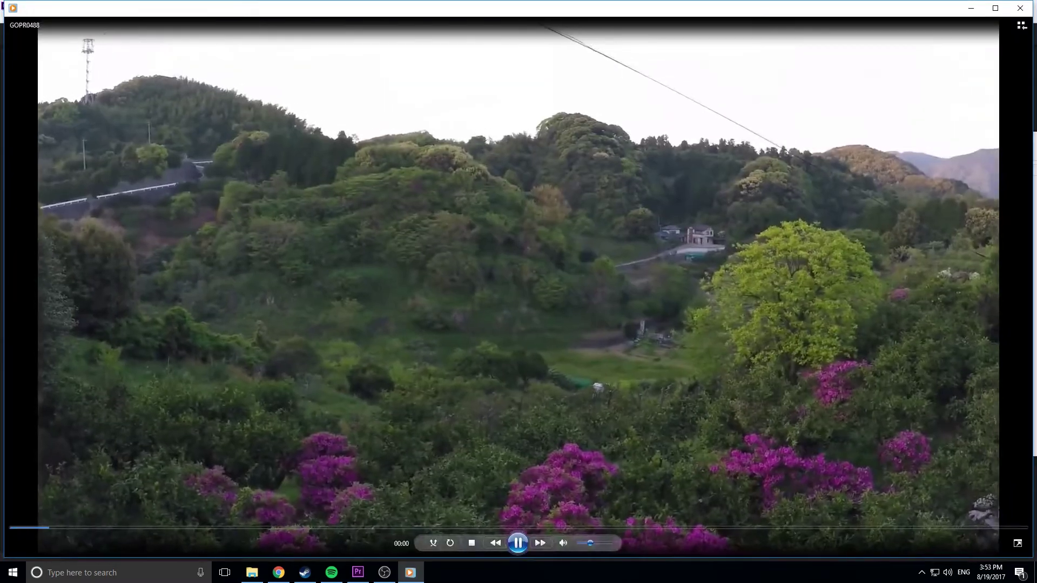
# - Pause GOPR0488.mp4 at 00:01 in Windows Media Player
pyautogui.press('space')
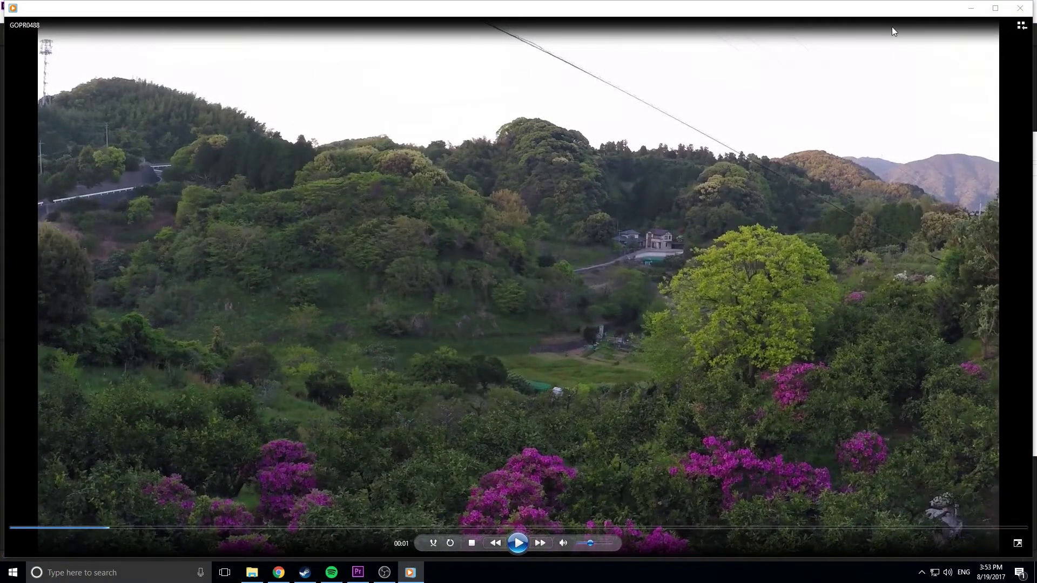
# - Close Windows Media Player, set the Explorer window aside, and open Premiere's Format list
pyautogui.click(1021, 9)
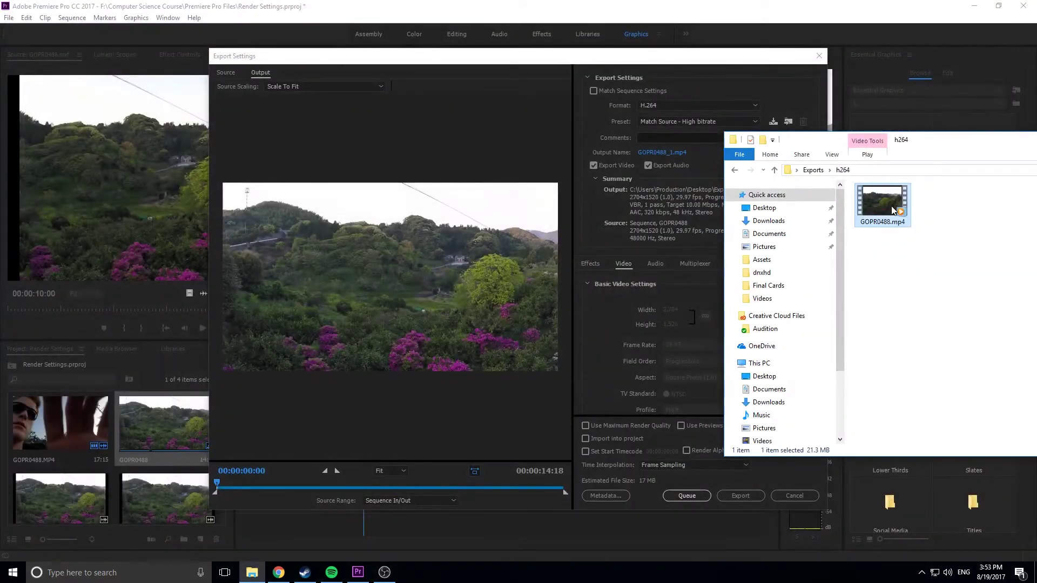
pyautogui.moveTo(923, 149); pyautogui.dragTo(945, 149)
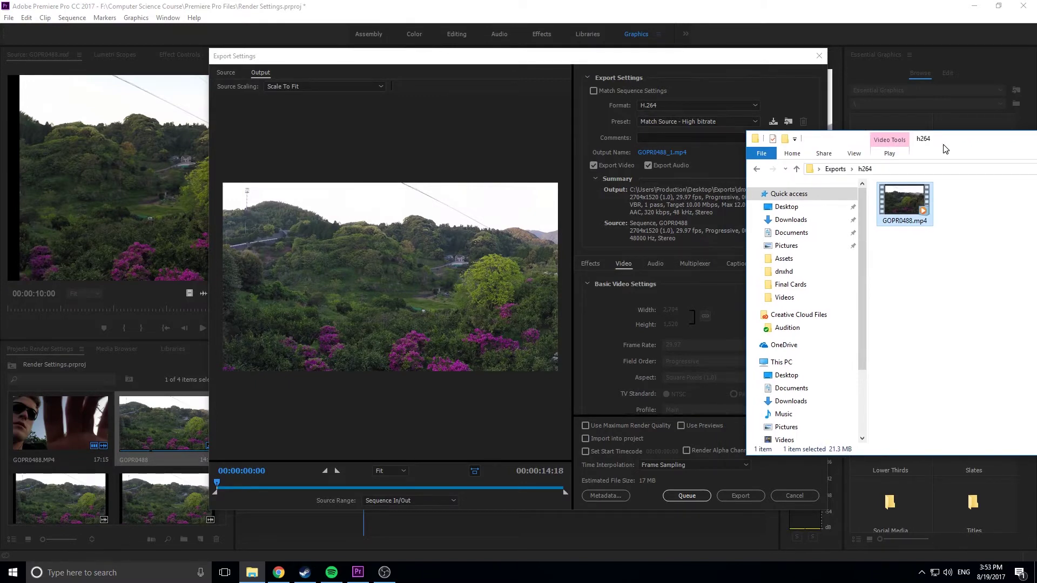
pyautogui.click(946, 148)
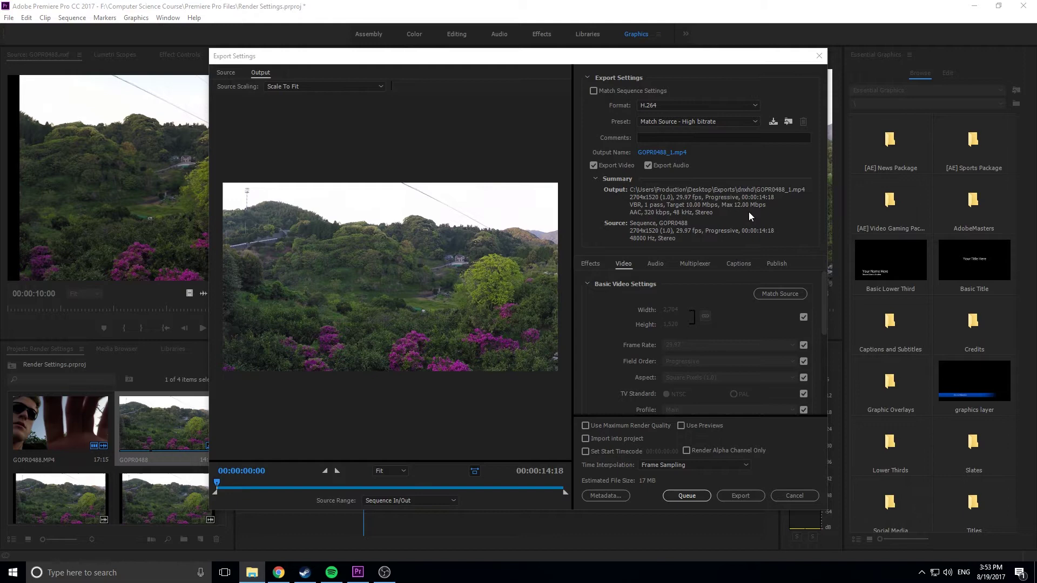
pyautogui.click(705, 106)
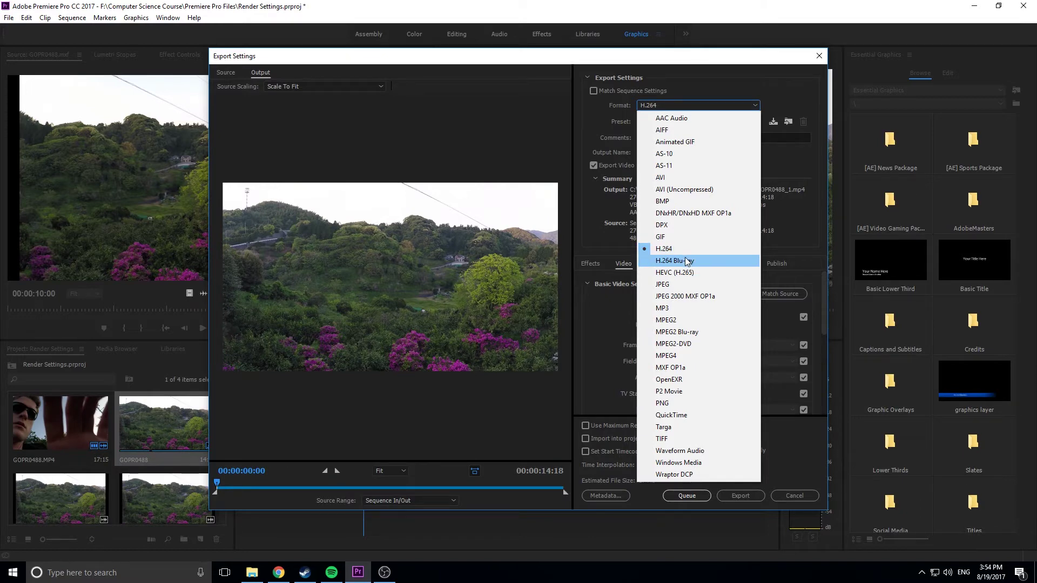
# - Switch the export format to MPEG2 Blu-ray (HD 1080i 29.97), then return to File Explorer
pyautogui.press('Up')
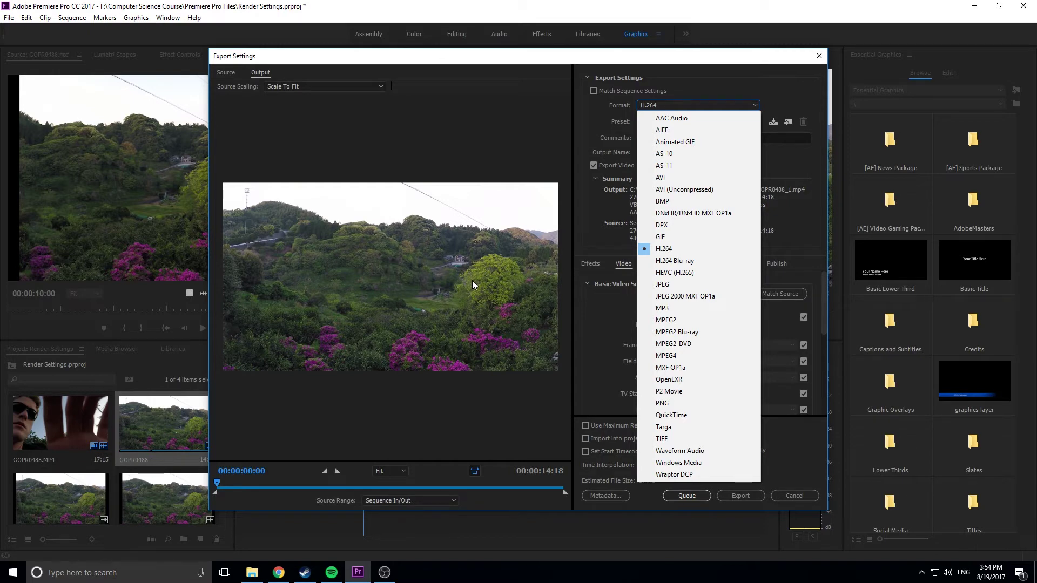
pyautogui.click(698, 335)
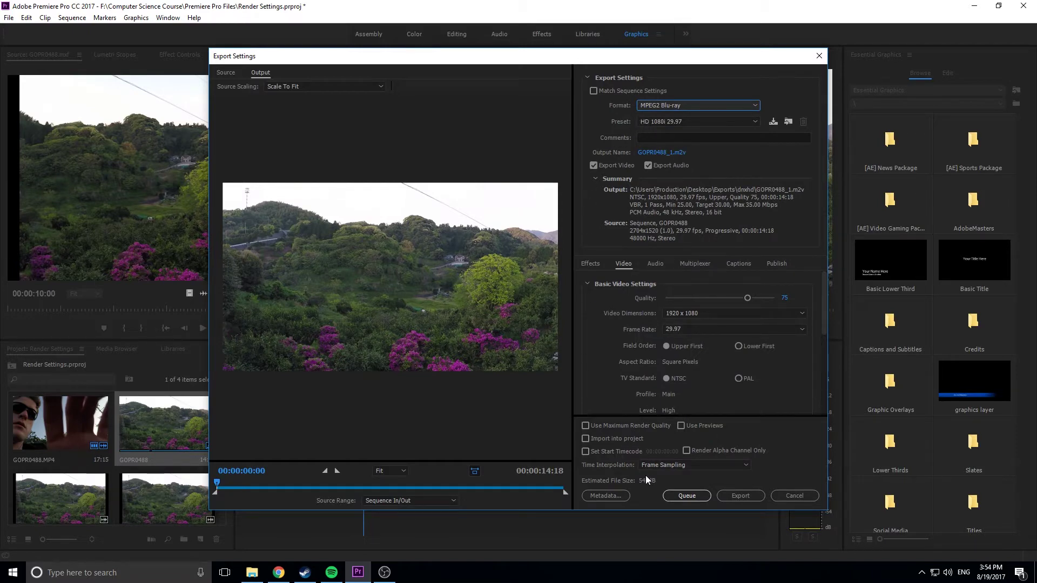
pyautogui.click(252, 573)
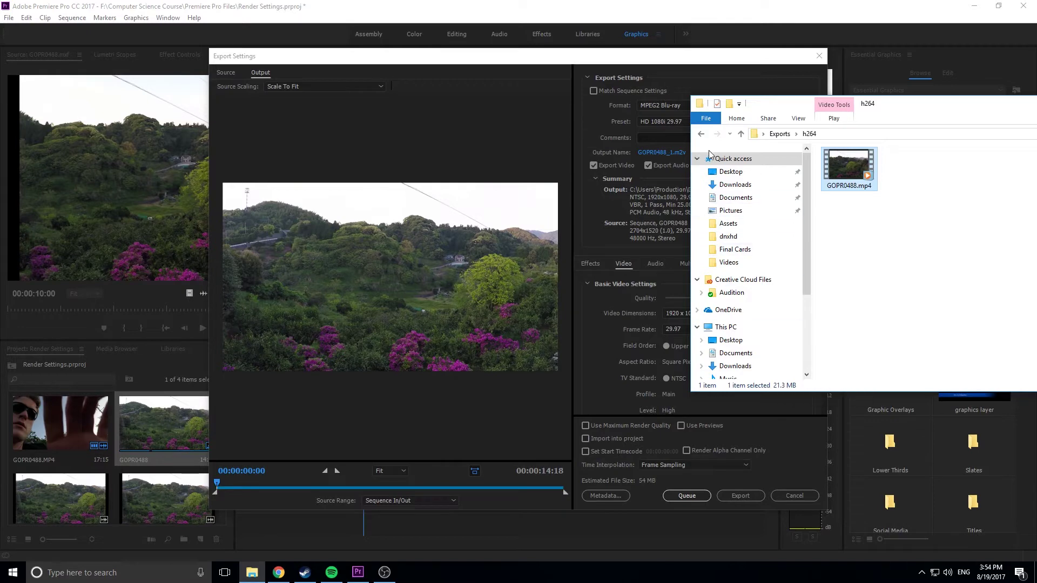
# - Go from Exports into the mp2 folder and arrange its window to show file sizes
pyautogui.click(702, 134)
pyautogui.doubleClick(861, 189)
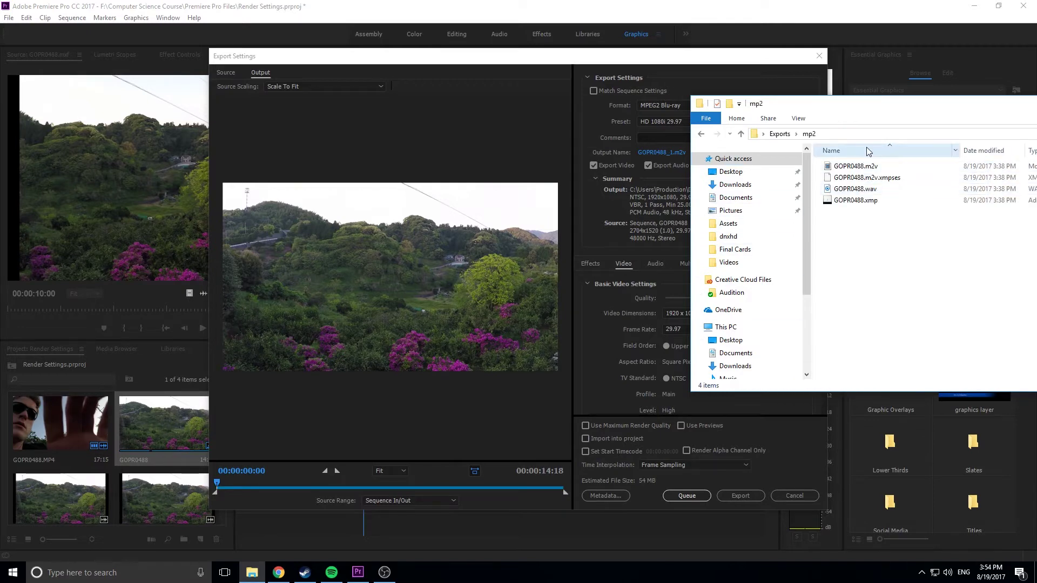
pyautogui.moveTo(880, 114); pyautogui.dragTo(722, 113)
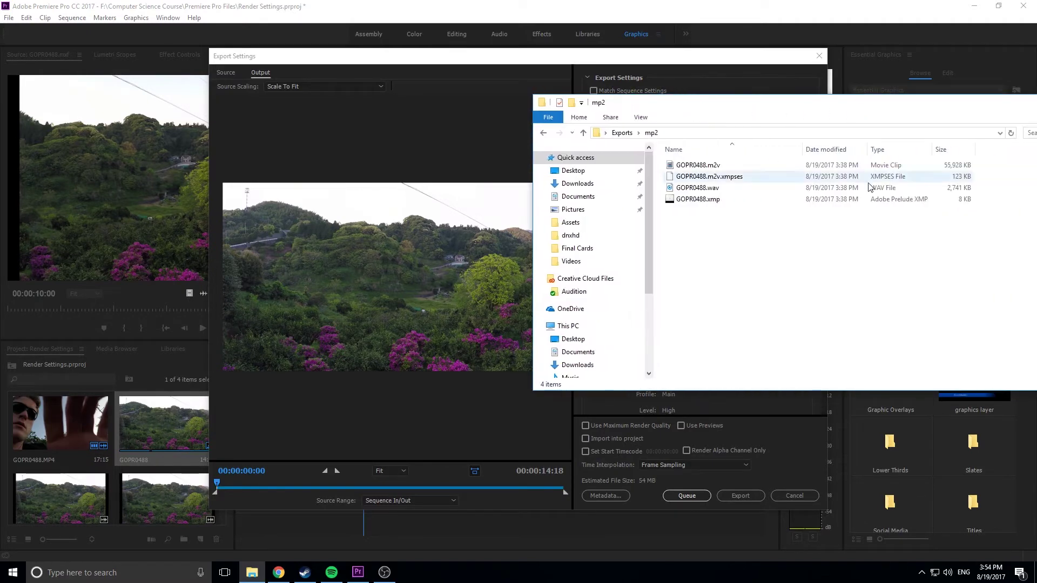
pyautogui.press('super+Down')
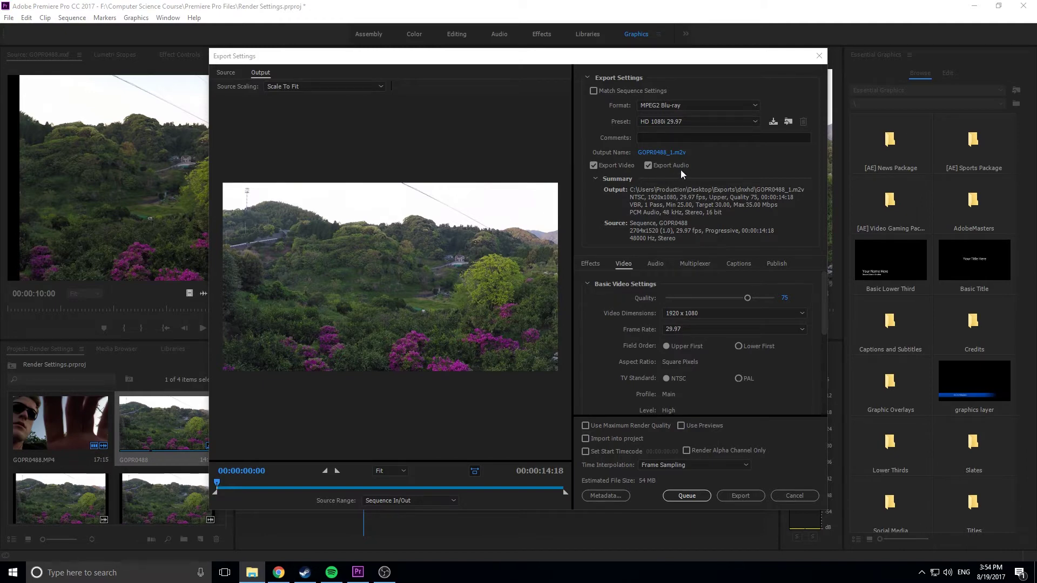
pyautogui.hotkey('alt', 'Tab')
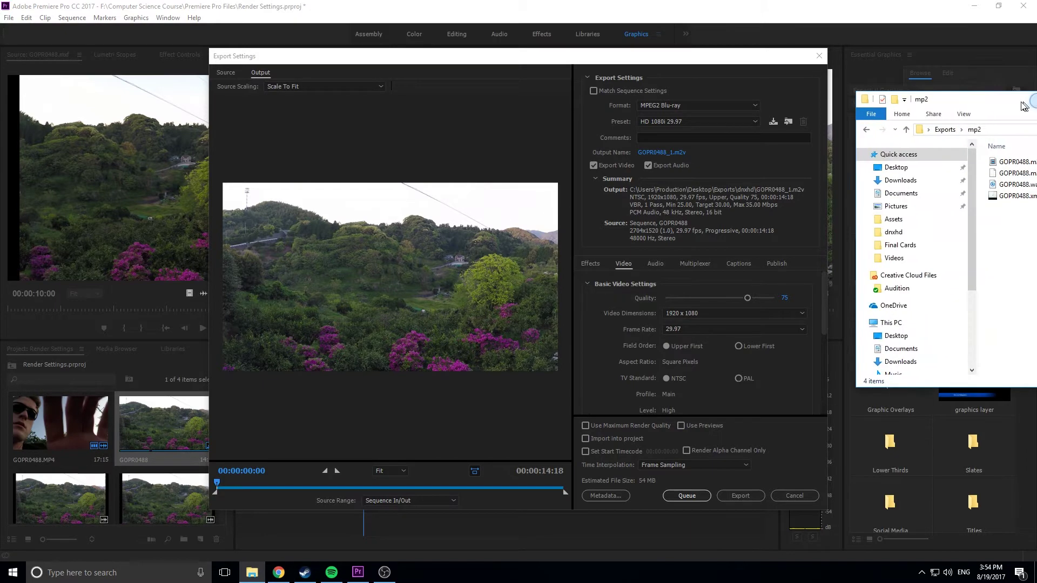
pyautogui.moveTo(1015, 103); pyautogui.dragTo(893, 128)
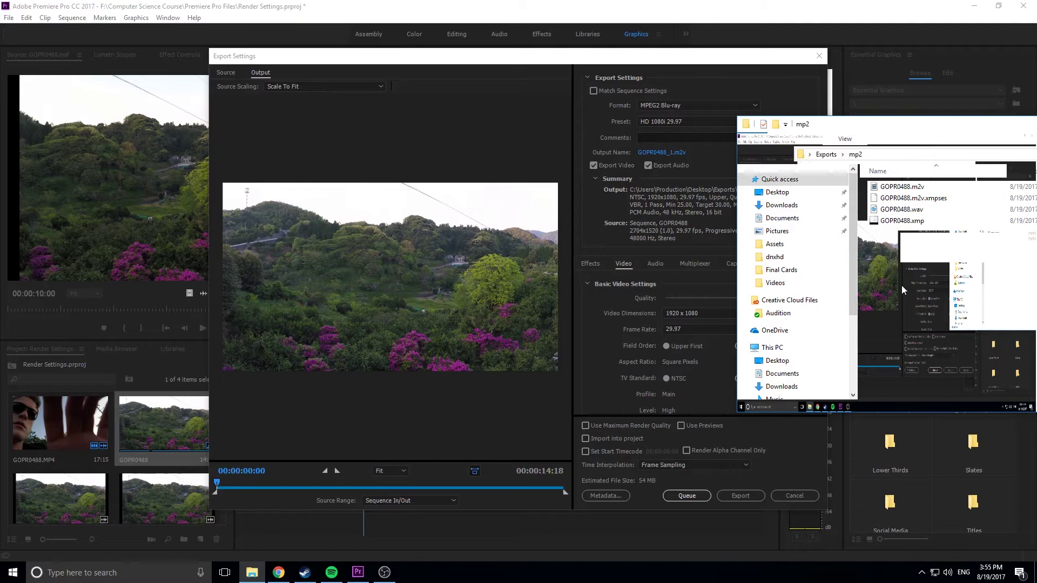
pyautogui.doubleClick(911, 187)
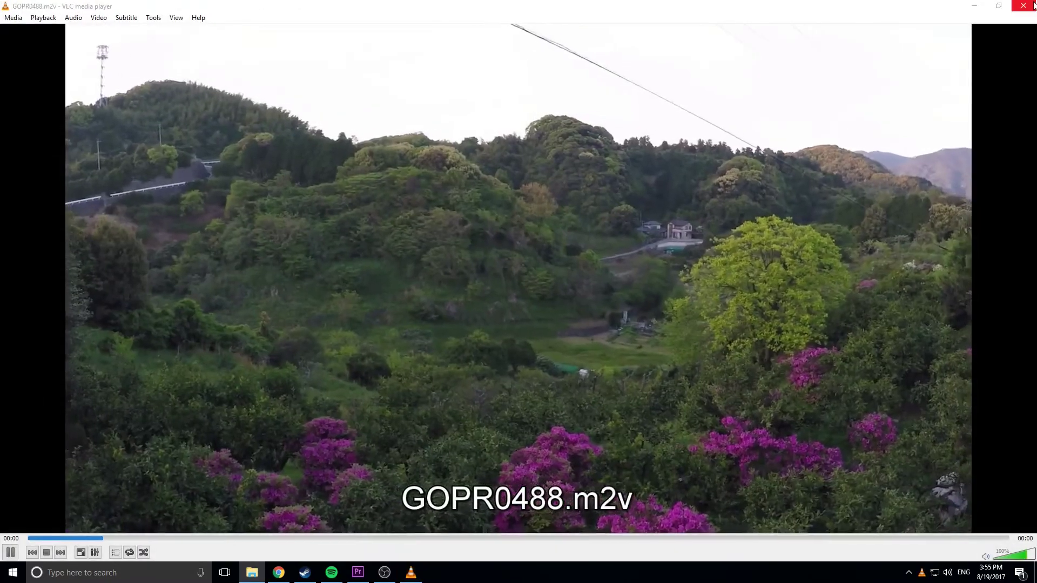
pyautogui.click(1024, 5)
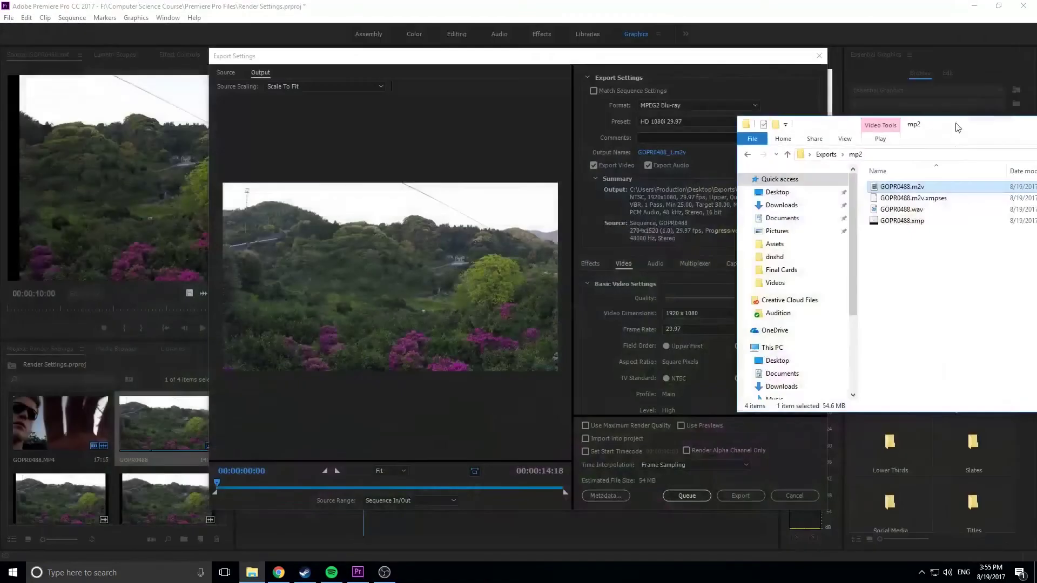
pyautogui.rightClick(926, 189)
pyautogui.moveTo(924, 262)
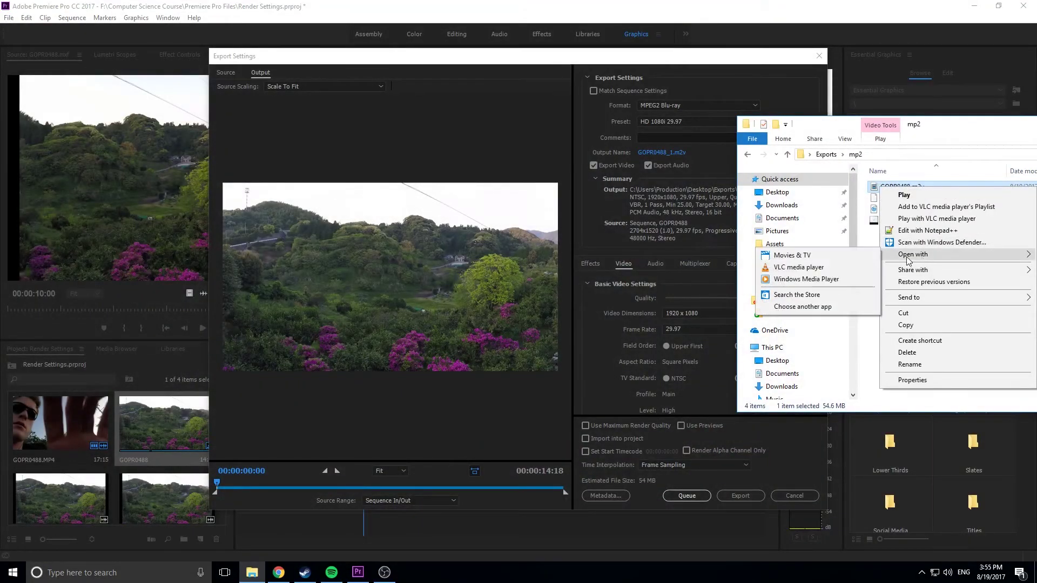
pyautogui.click(822, 278)
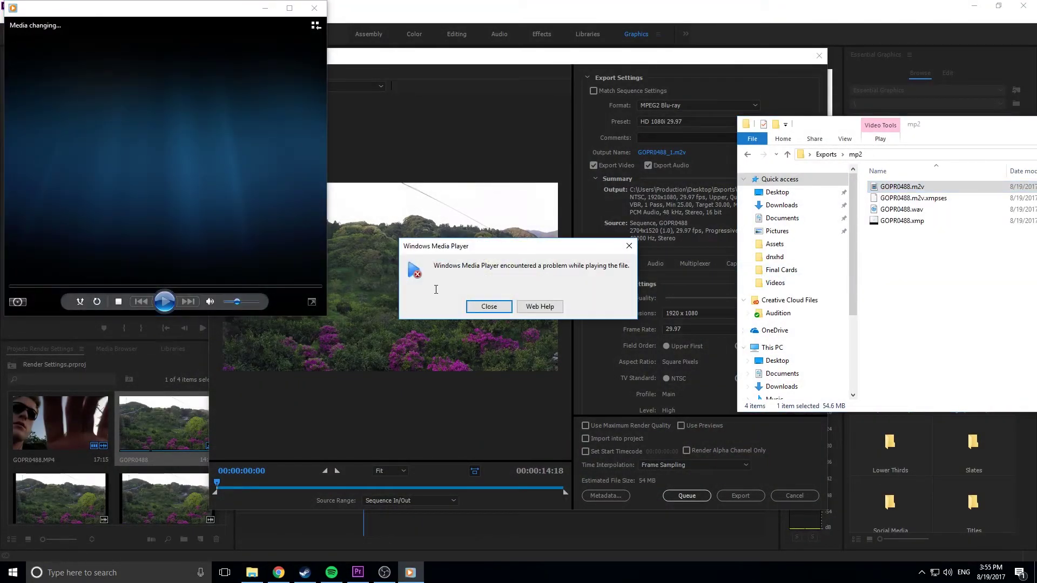
pyautogui.click(489, 307)
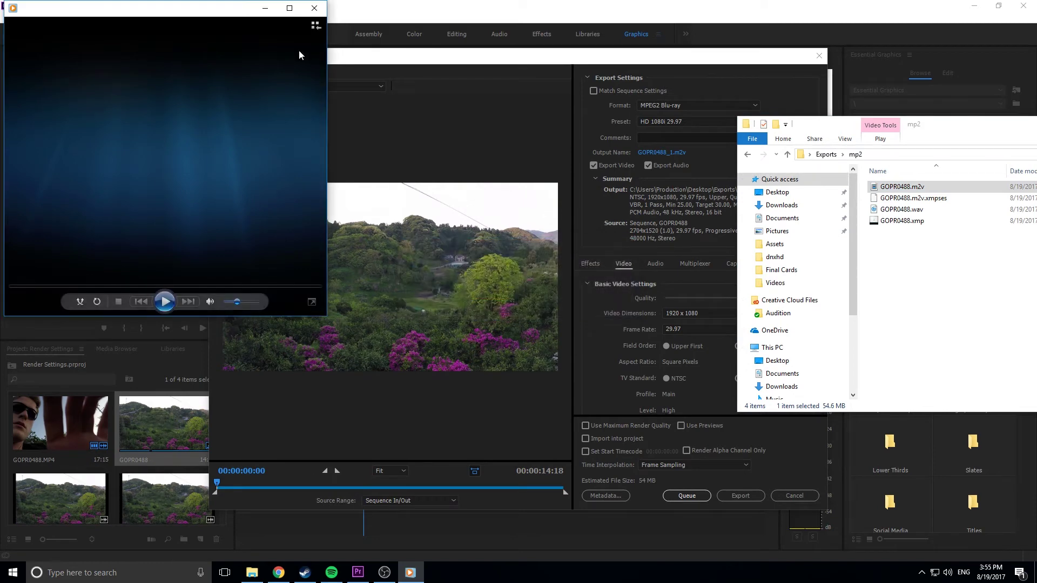
pyautogui.click(312, 12)
pyautogui.rightClick(928, 192)
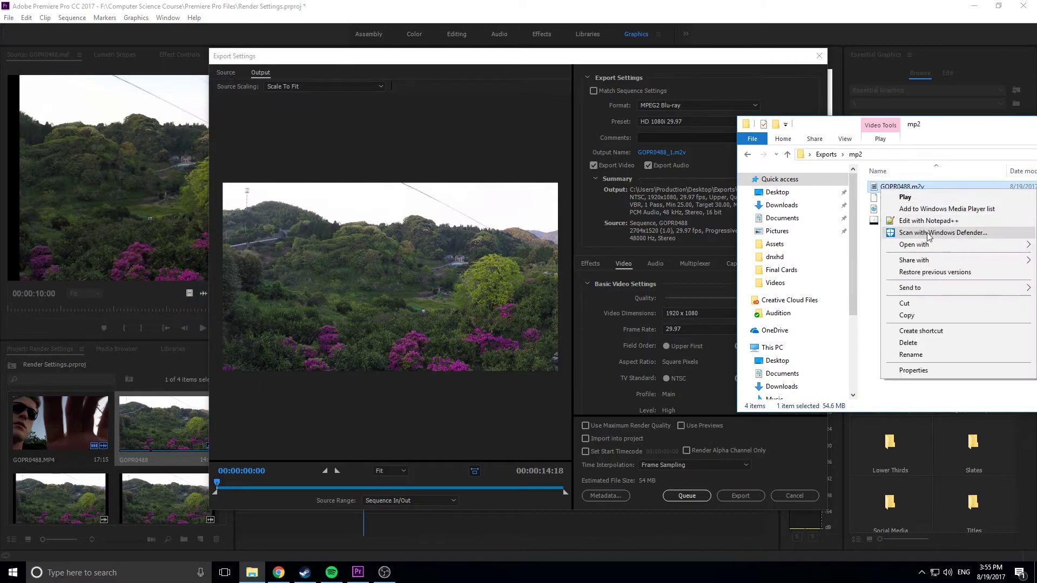
pyautogui.moveTo(925, 248)
pyautogui.click(826, 257)
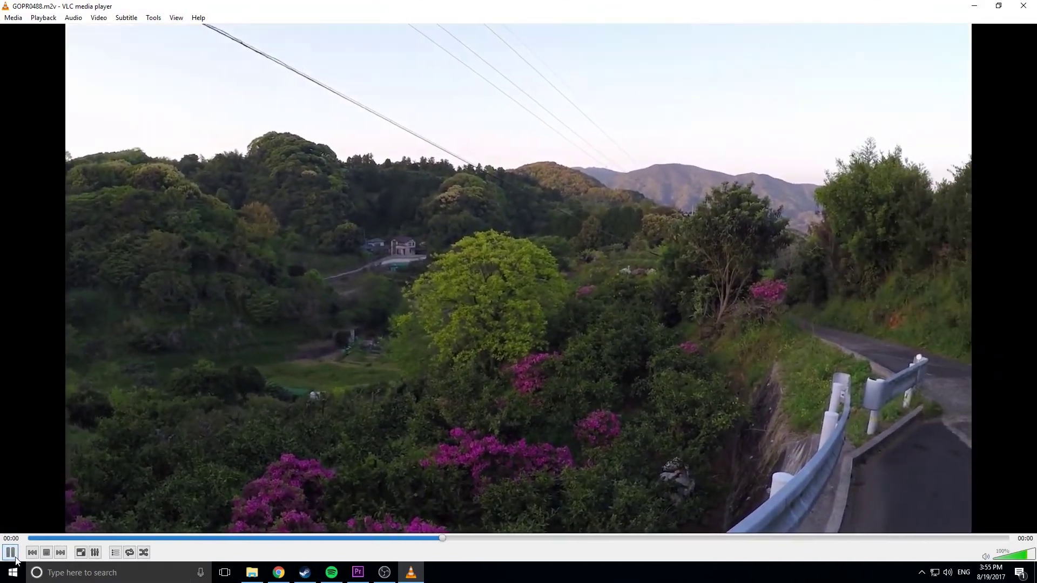
pyautogui.click(11, 552)
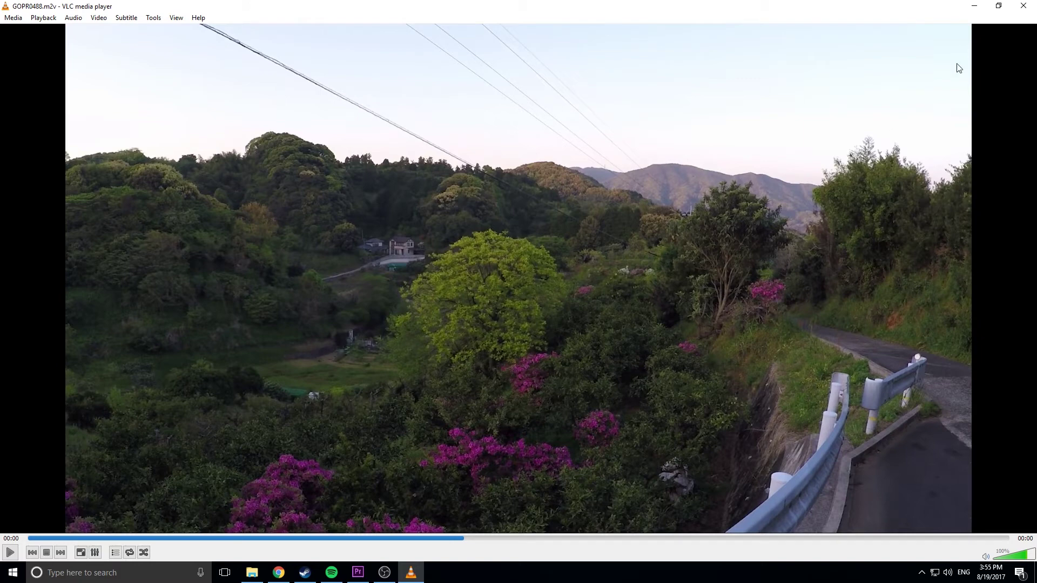
pyautogui.click(1032, 4)
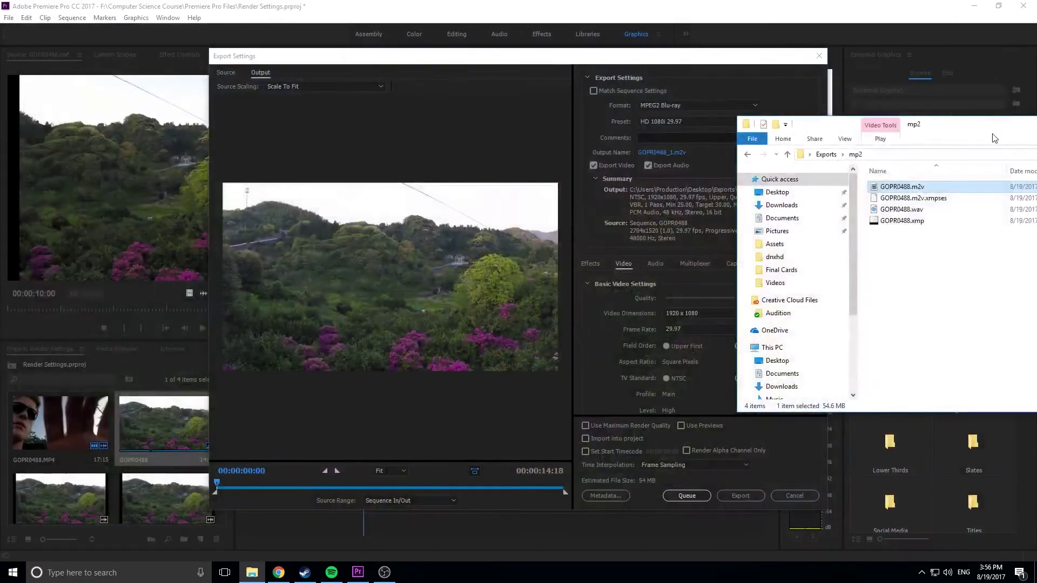
pyautogui.click(982, 114)
pyautogui.hotkey('alt', 'Tab')
# - Set the Format to DNxHR/DNxHD MXF OP1a, giving the DNxHR HQ 2K 29.97 preset at 2048x1080
pyautogui.moveTo(975, 131); pyautogui.dragTo(1036, 138)
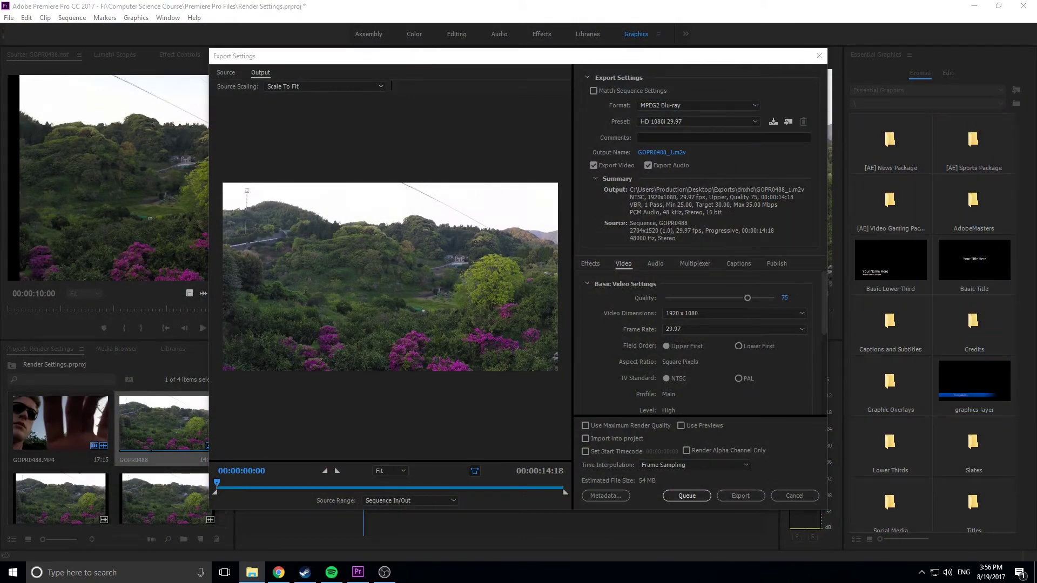
pyautogui.click(697, 105)
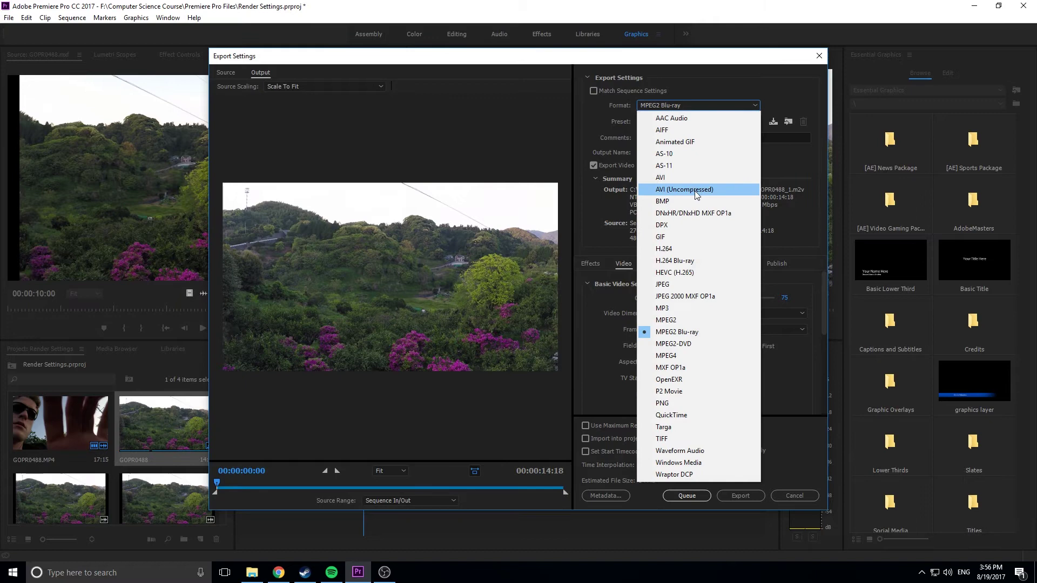
pyautogui.click(698, 214)
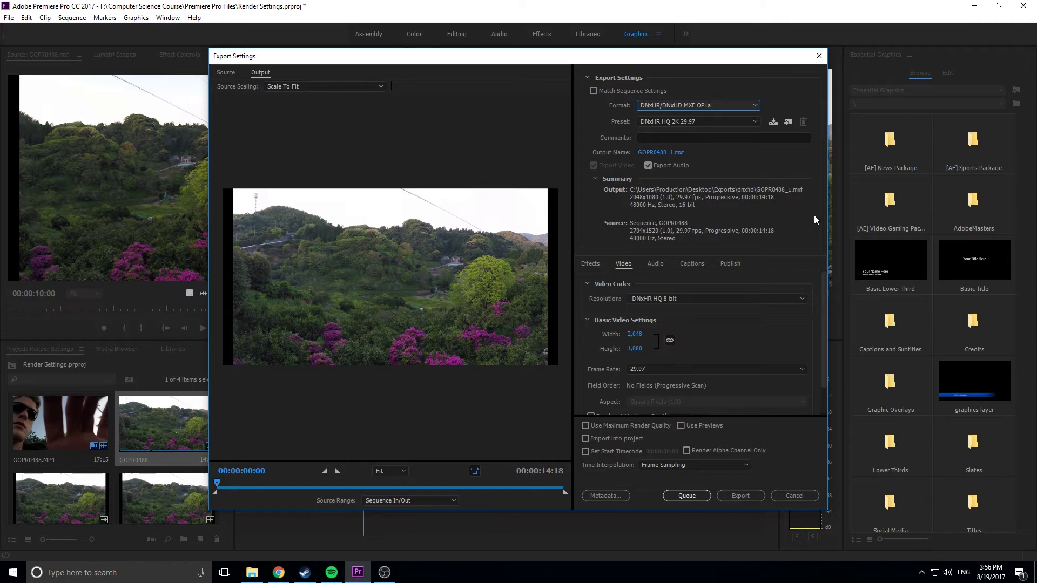
pyautogui.hotkey('alt', 'Tab')
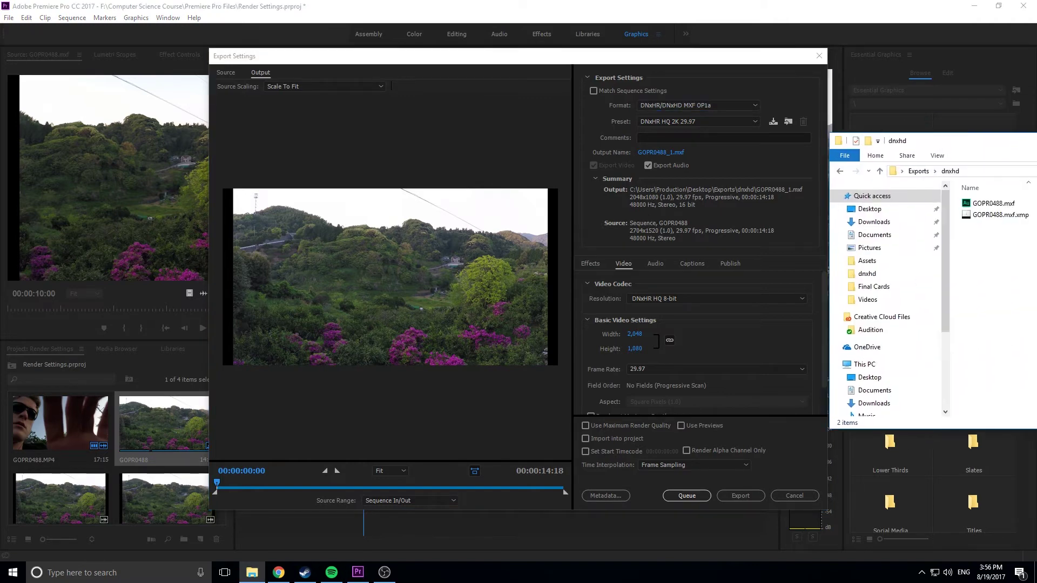
pyautogui.moveTo(1036, 146); pyautogui.dragTo(756, 146)
pyautogui.click(925, 212)
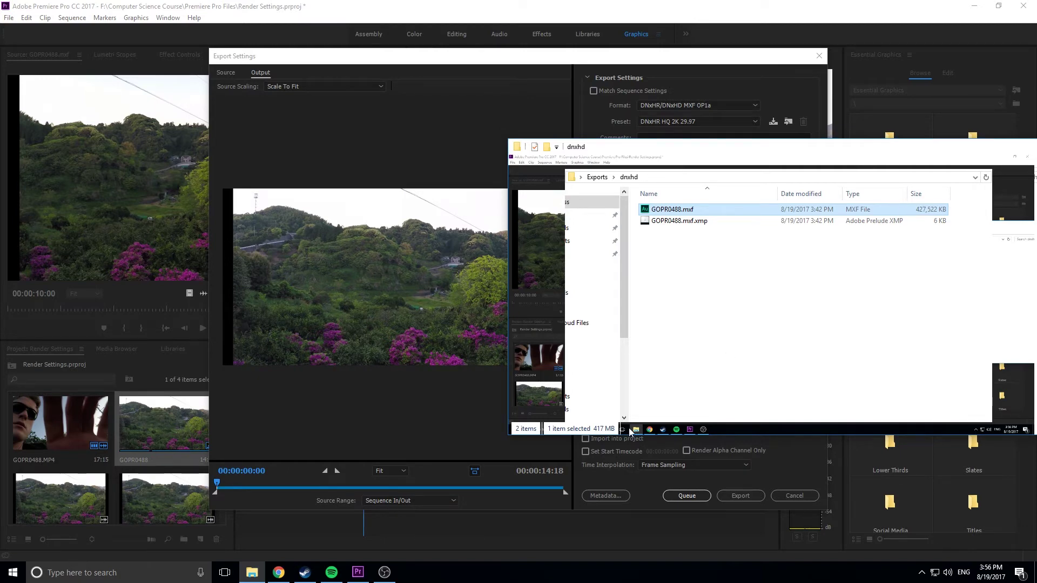
pyautogui.moveTo(785, 150); pyautogui.dragTo(1036, 102)
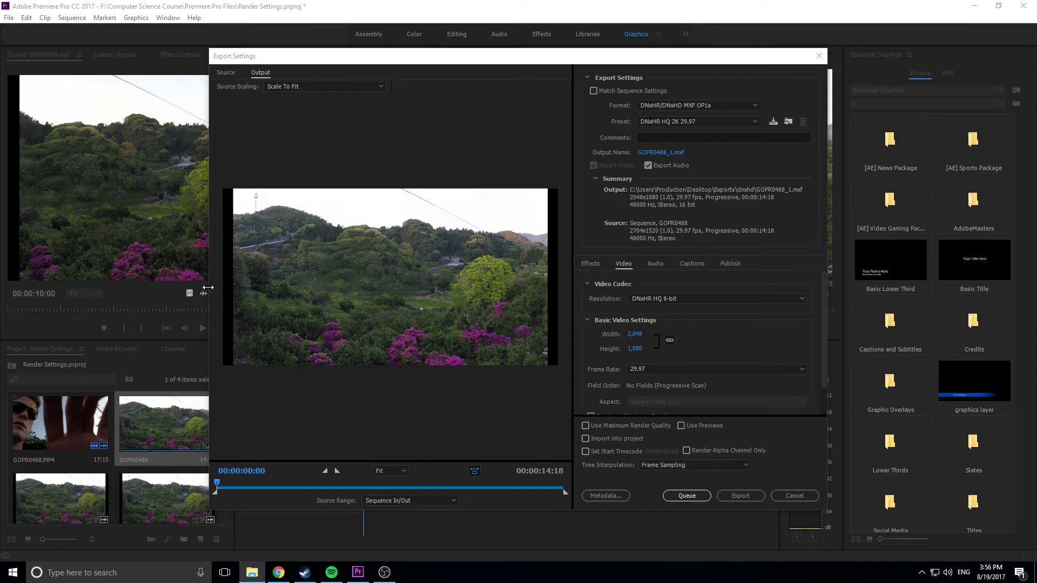
pyautogui.click(704, 122)
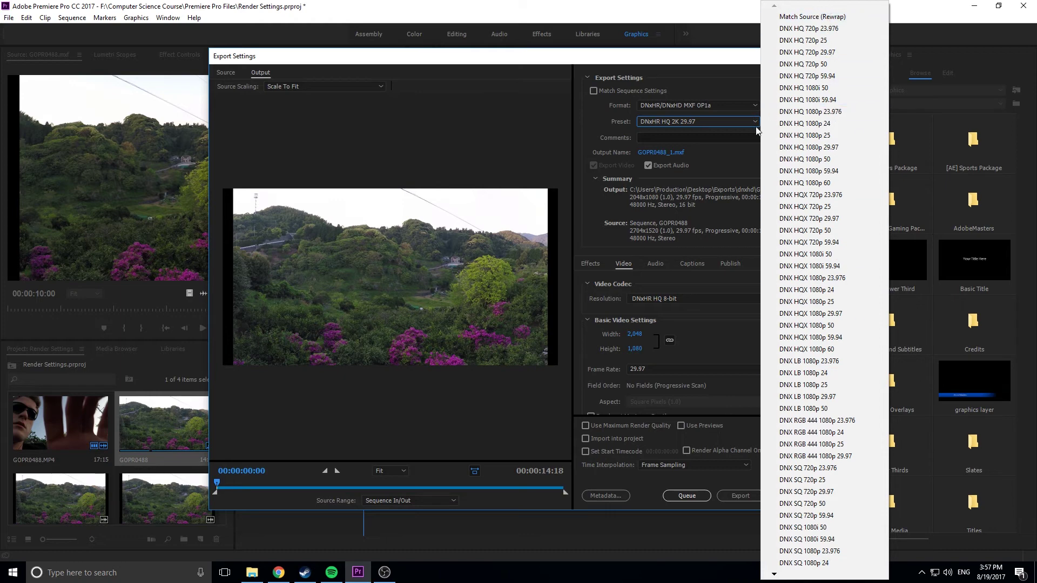
pyautogui.click(717, 171)
pyautogui.scroll(-1, 668, 374)
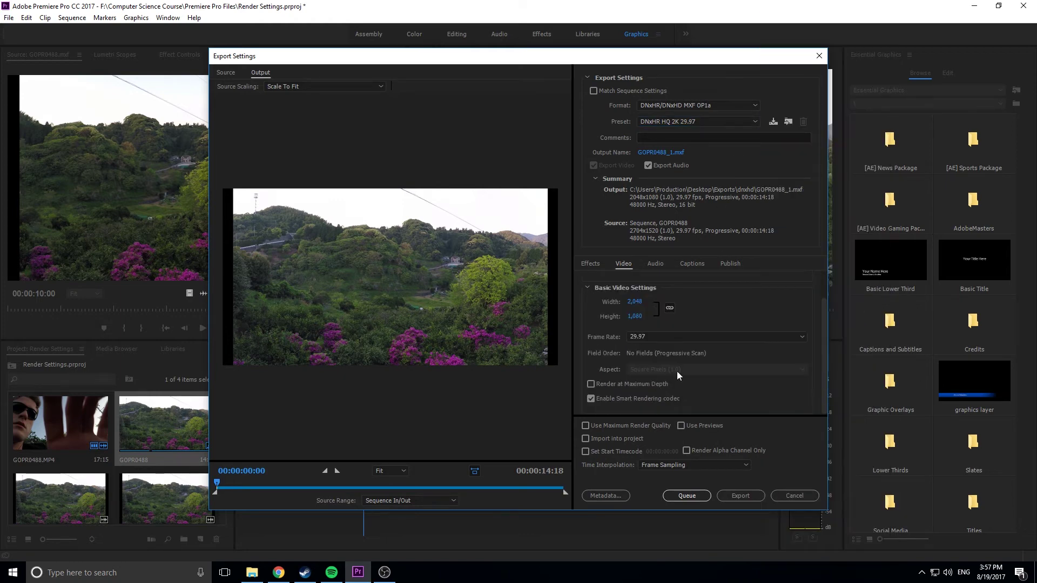
pyautogui.scroll(1, 679, 377)
pyautogui.click(686, 301)
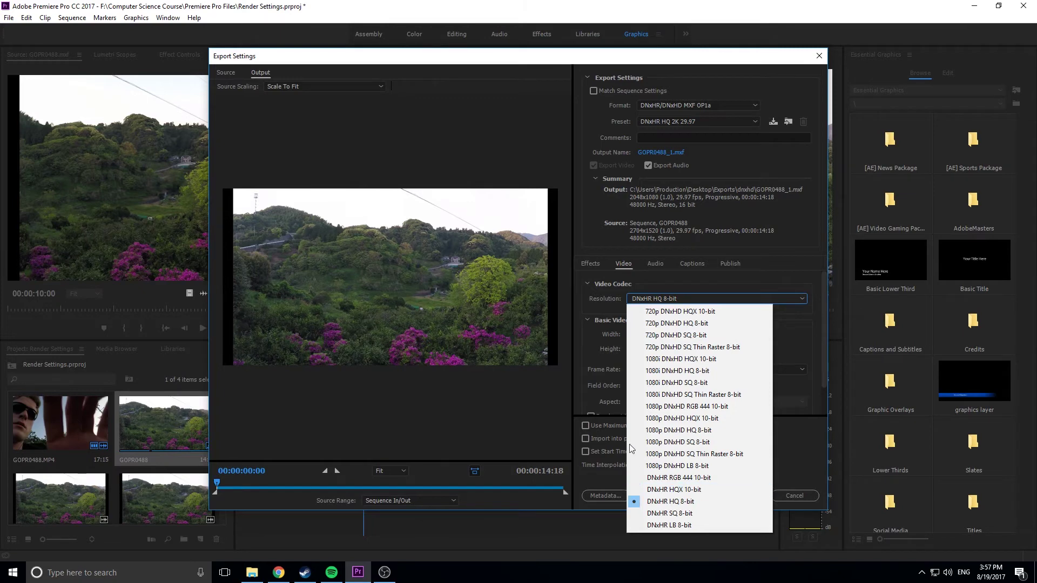
pyautogui.click(600, 358)
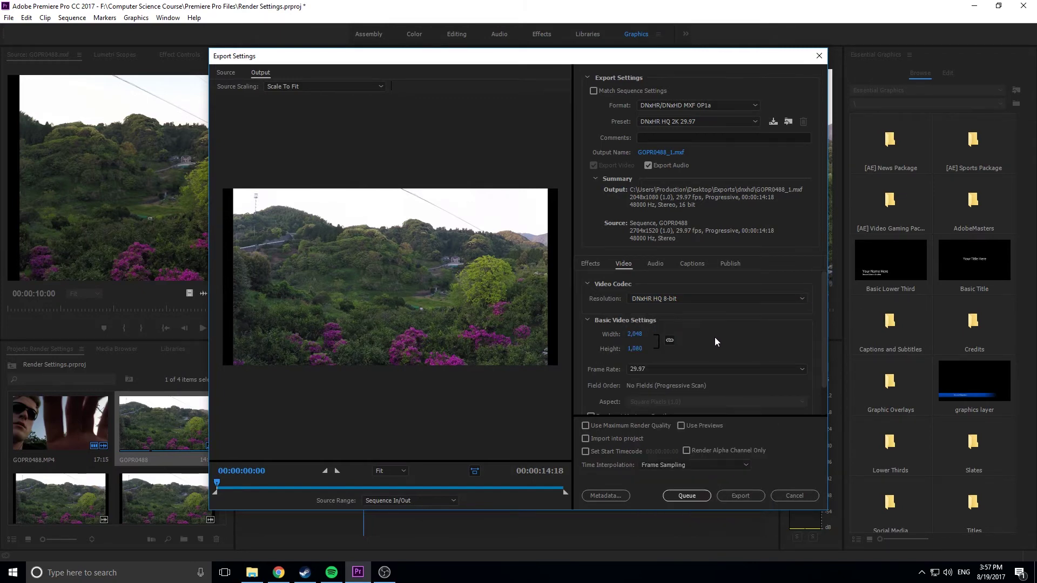
pyautogui.scroll(-1, 681, 340)
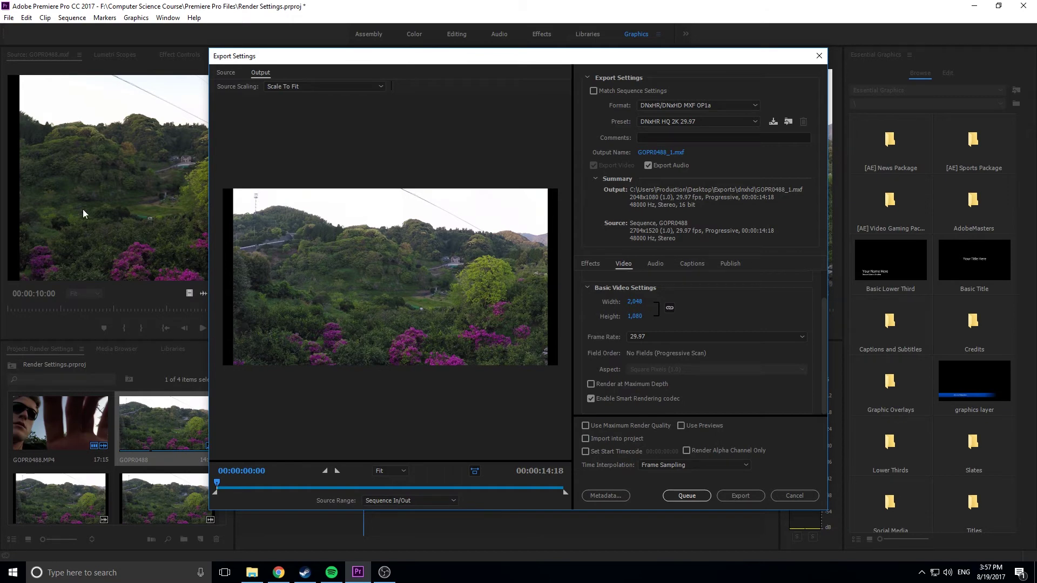
# - Lower the Export Settings dialog slightly and move the dnxhd folder window left beside it
pyautogui.moveTo(563, 58); pyautogui.dragTo(532, 225)
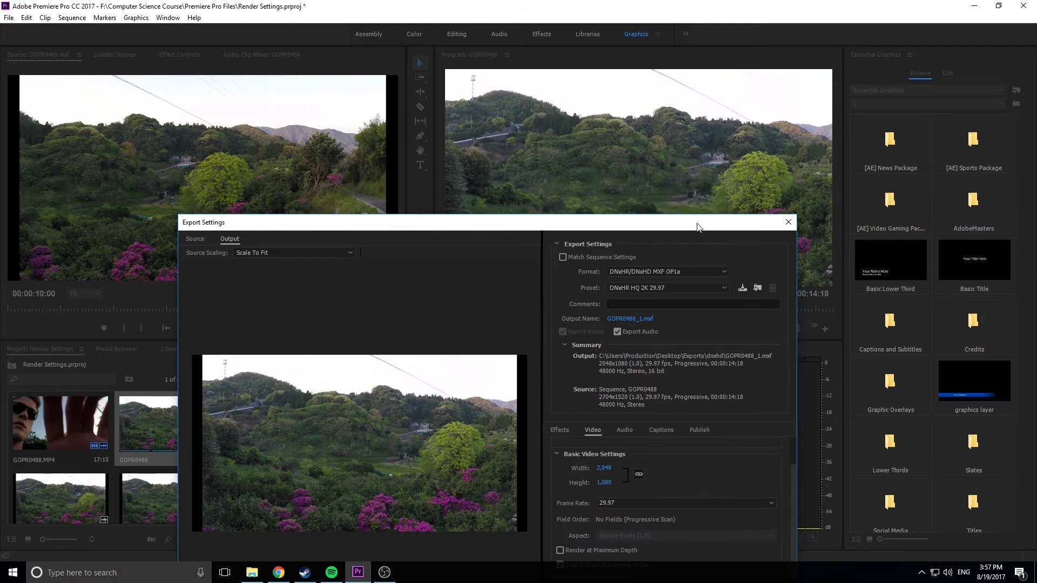
pyautogui.moveTo(697, 225); pyautogui.dragTo(755, 57)
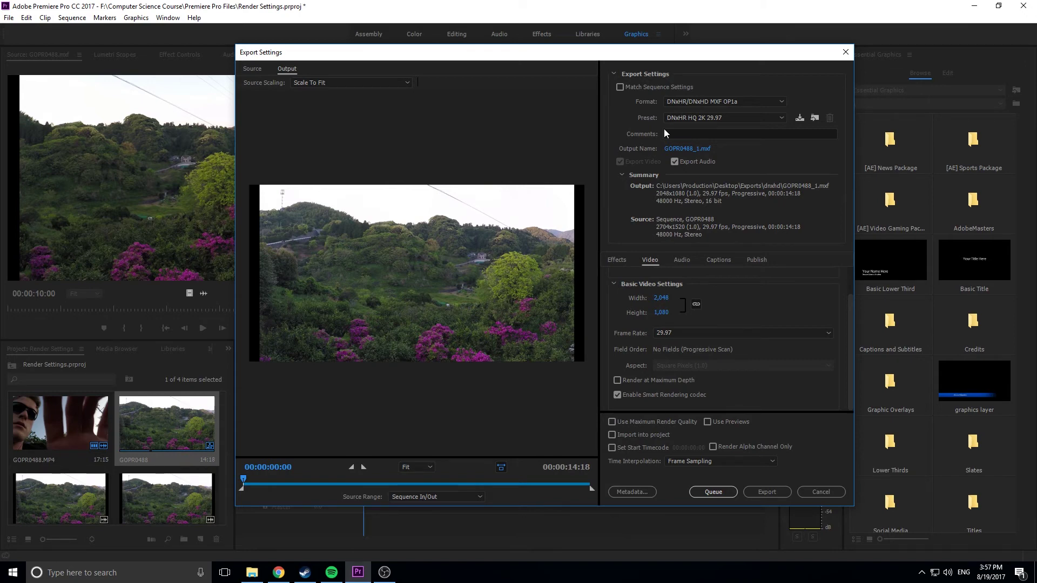
pyautogui.moveTo(745, 59); pyautogui.dragTo(735, 116)
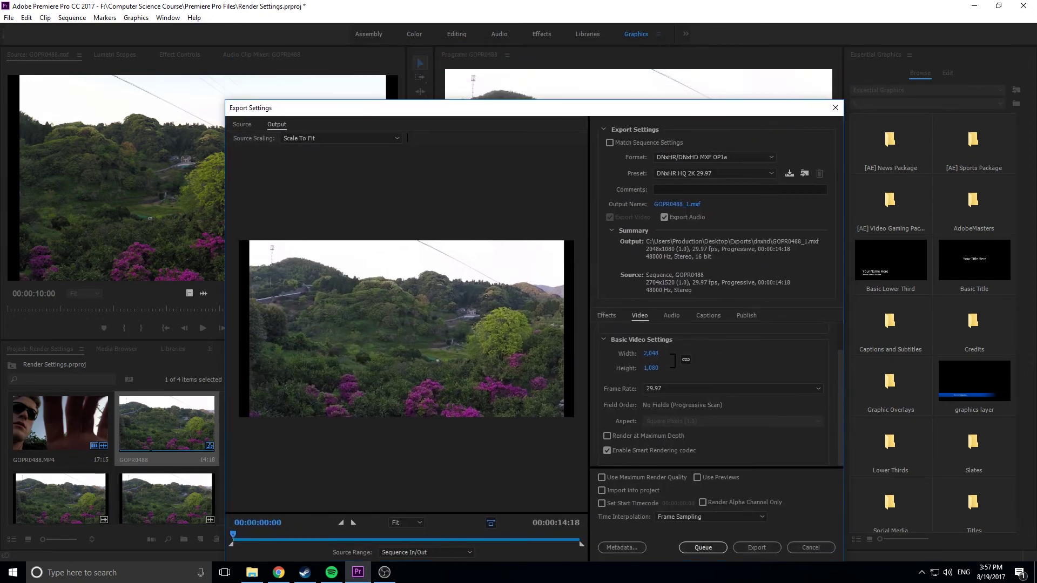
pyautogui.hotkey('alt', 'Tab')
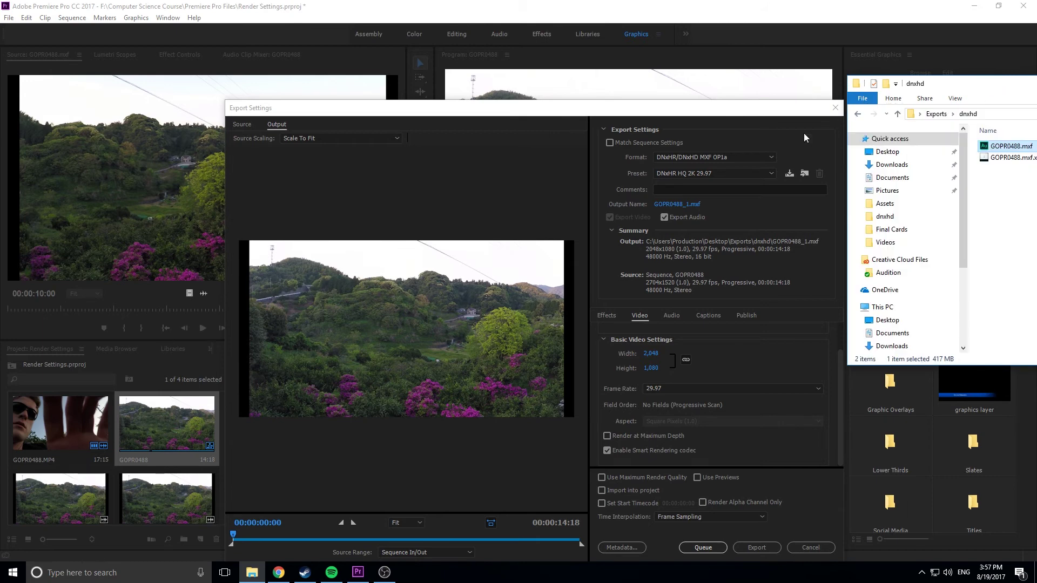
pyautogui.moveTo(984, 86); pyautogui.dragTo(923, 87)
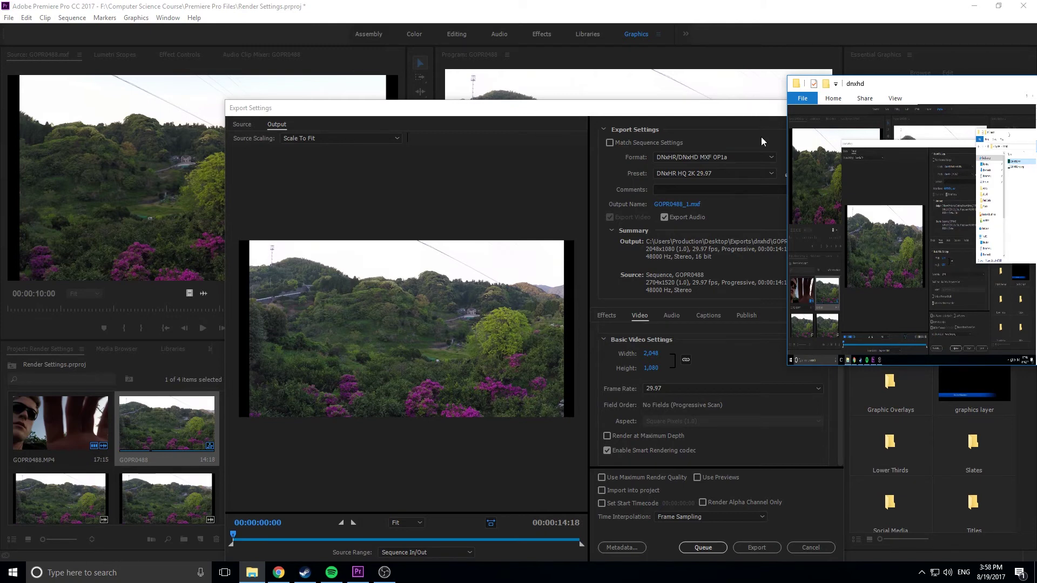
# - Close Export Settings and drop GOPR0488.mxf onto the timeline after GOPR0488.MP4
pyautogui.click(773, 162)
pyautogui.click(837, 106)
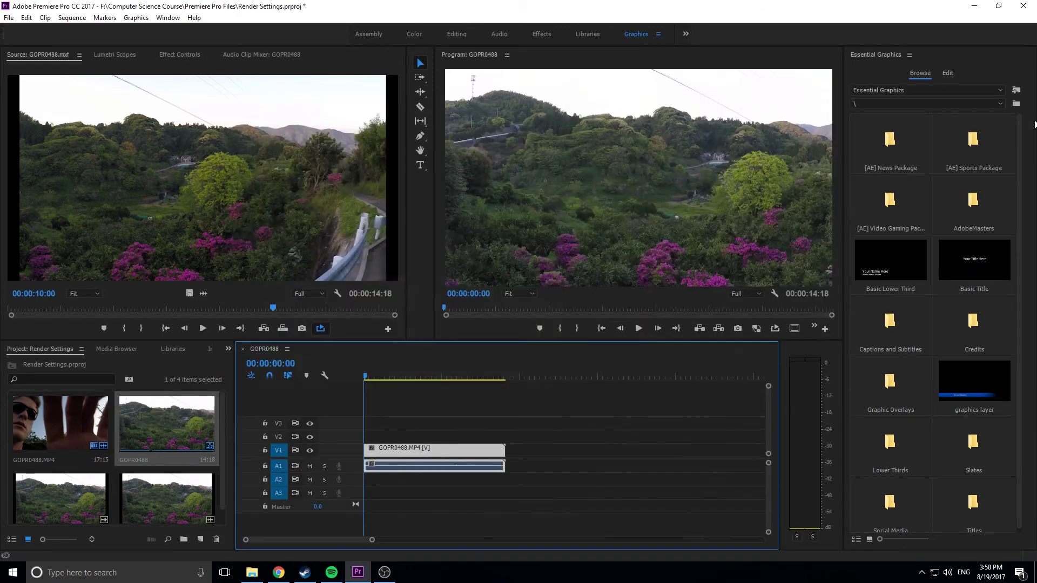
pyautogui.hotkey('alt', 'Tab')
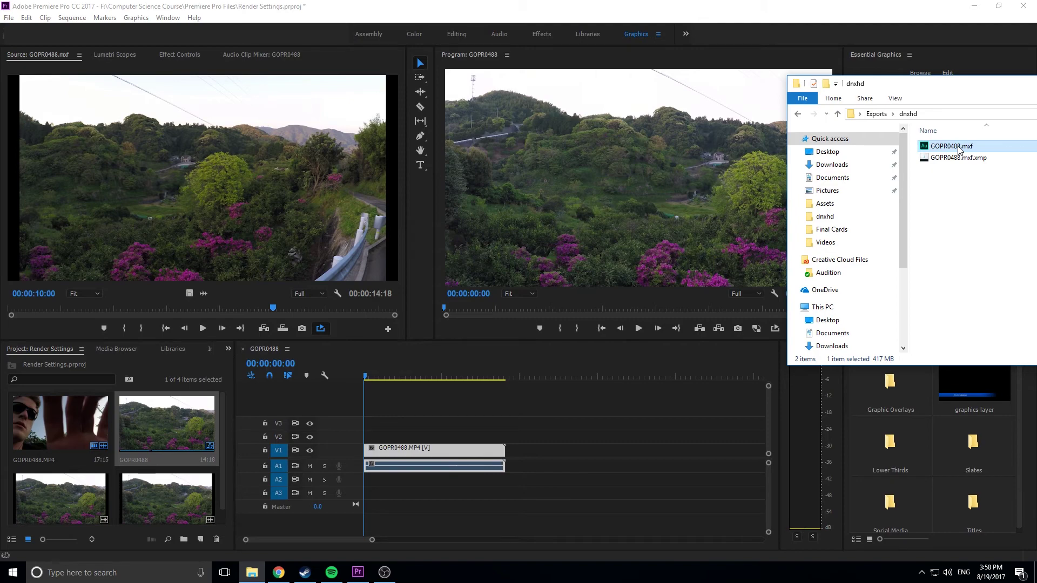
pyautogui.moveTo(959, 151); pyautogui.dragTo(517, 446)
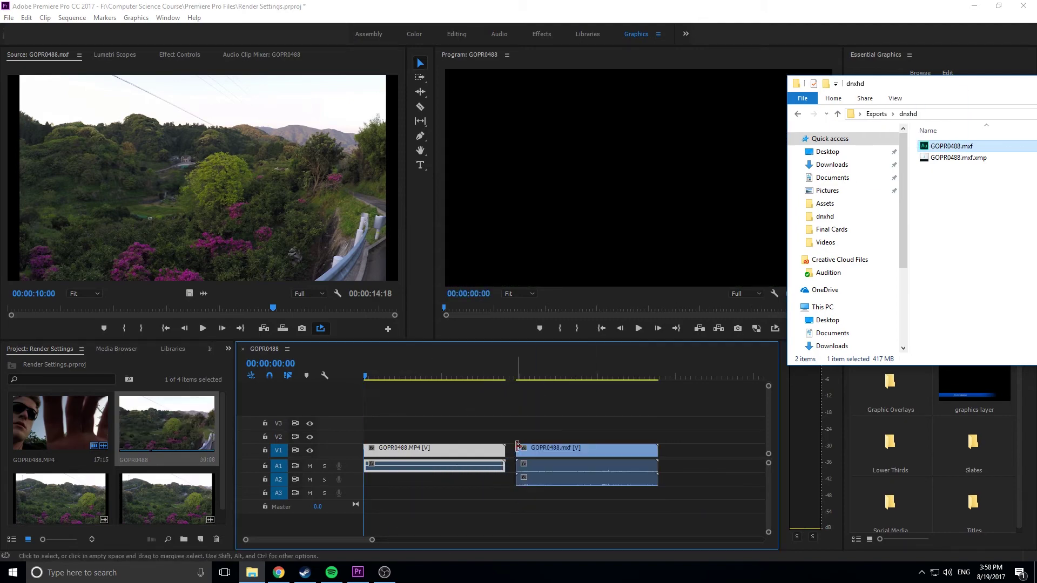
# - Scrub the playhead into the new MXF clip to 00:00:21:11
pyautogui.click(527, 368)
pyautogui.moveTo(530, 363); pyautogui.dragTo(547, 369)
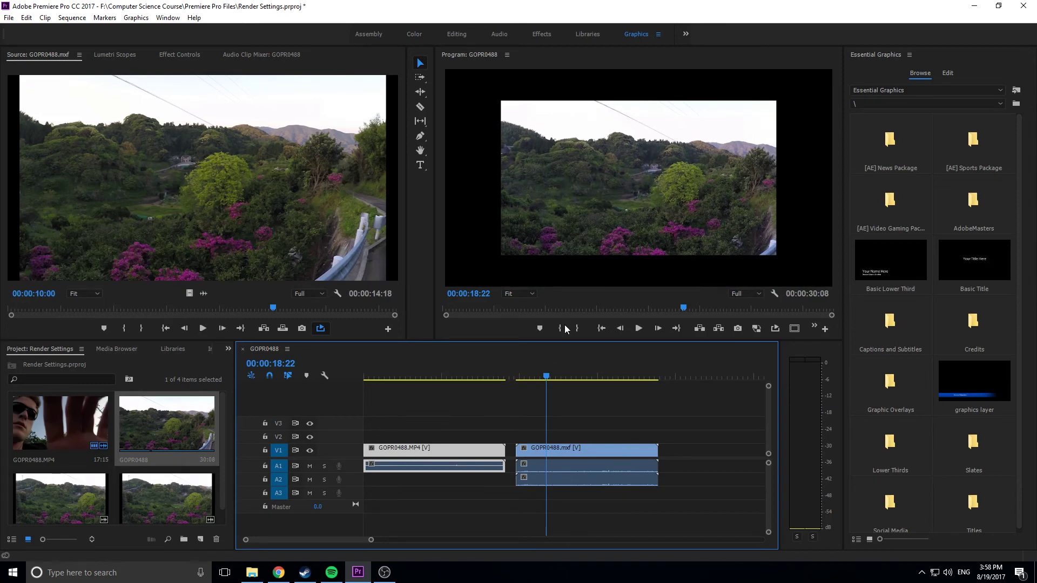
pyautogui.moveTo(567, 375); pyautogui.dragTo(573, 376)
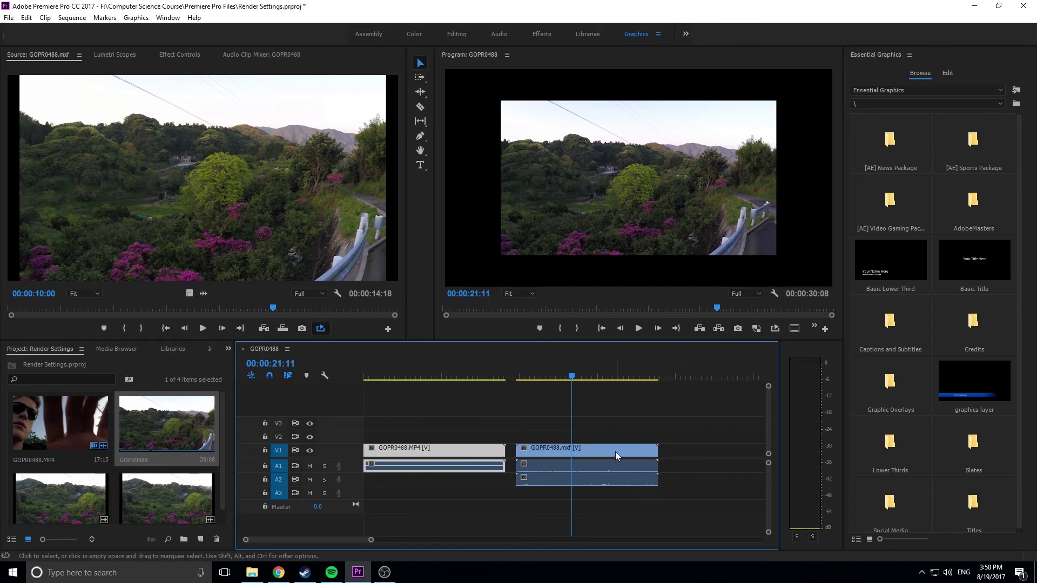
# - Save the project holding GOPR0488.MP4 followed by GOPR0488.mxf
pyautogui.hotkey('ctrl', 's')
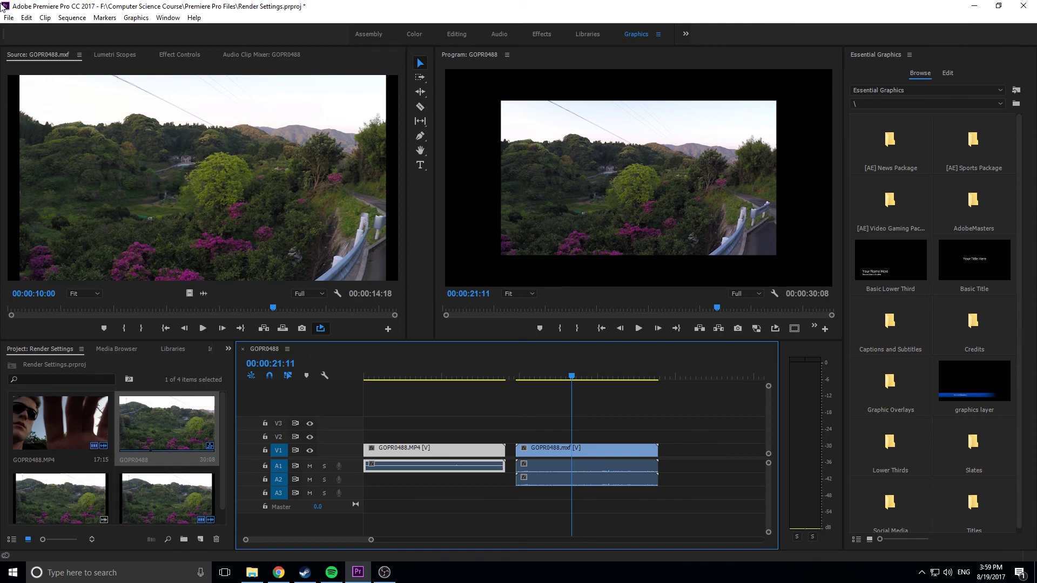
# - Open Export Settings for the whole sequence via File > Export > Media
pyautogui.click(9, 18)
pyautogui.click(9, 19)
pyautogui.click(9, 19)
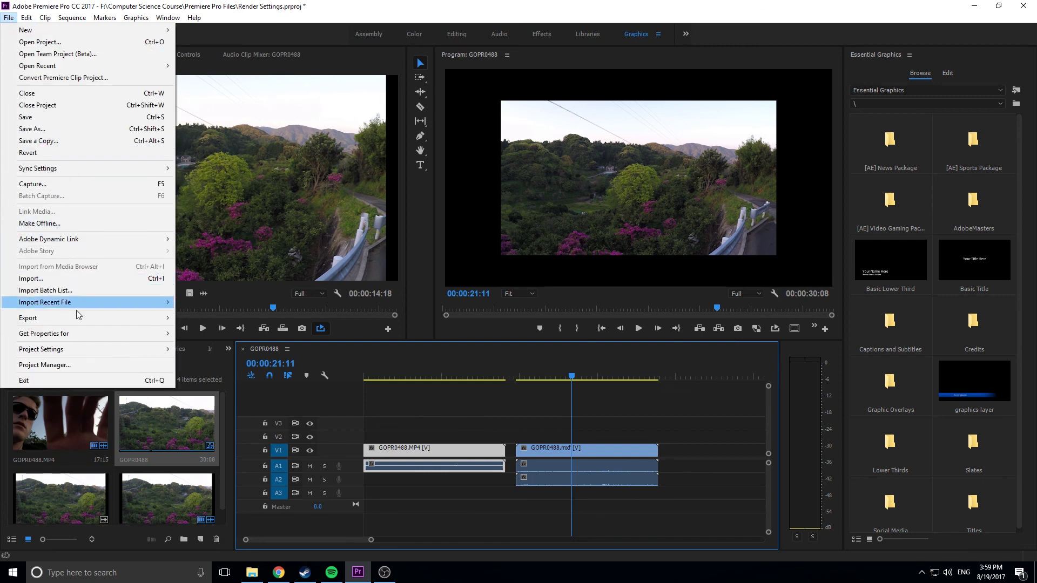
pyautogui.moveTo(79, 320)
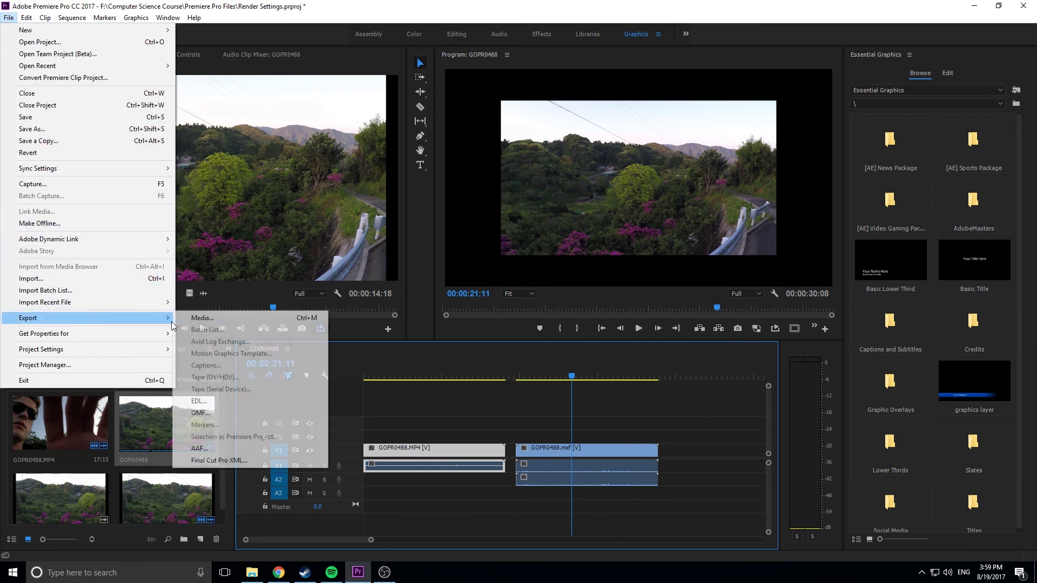
pyautogui.click(205, 322)
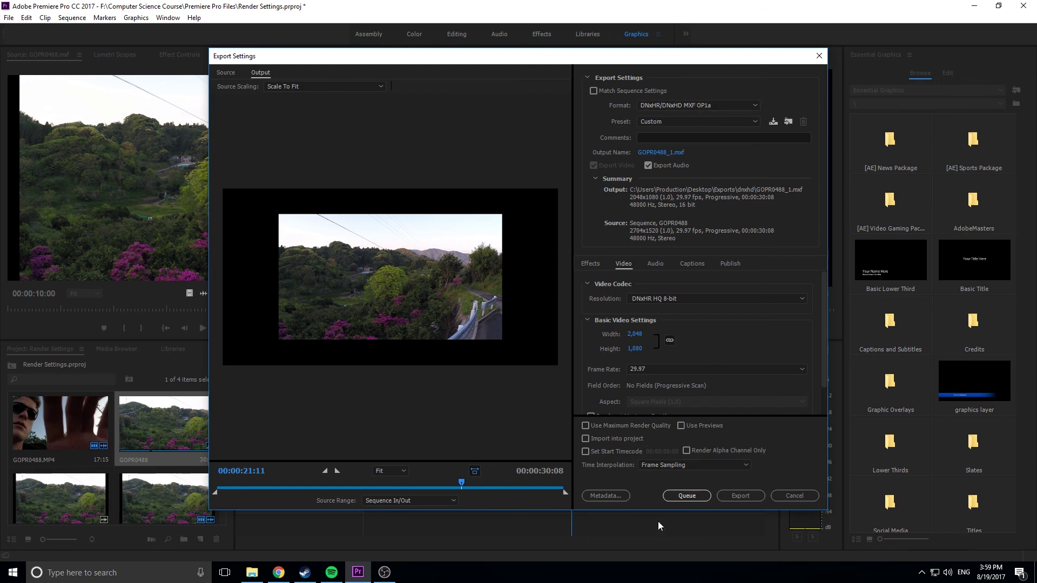
# - Send the sequence export to the queue, keeping DNxHR/DNxHD MXF OP1a as the format
pyautogui.click(683, 495)
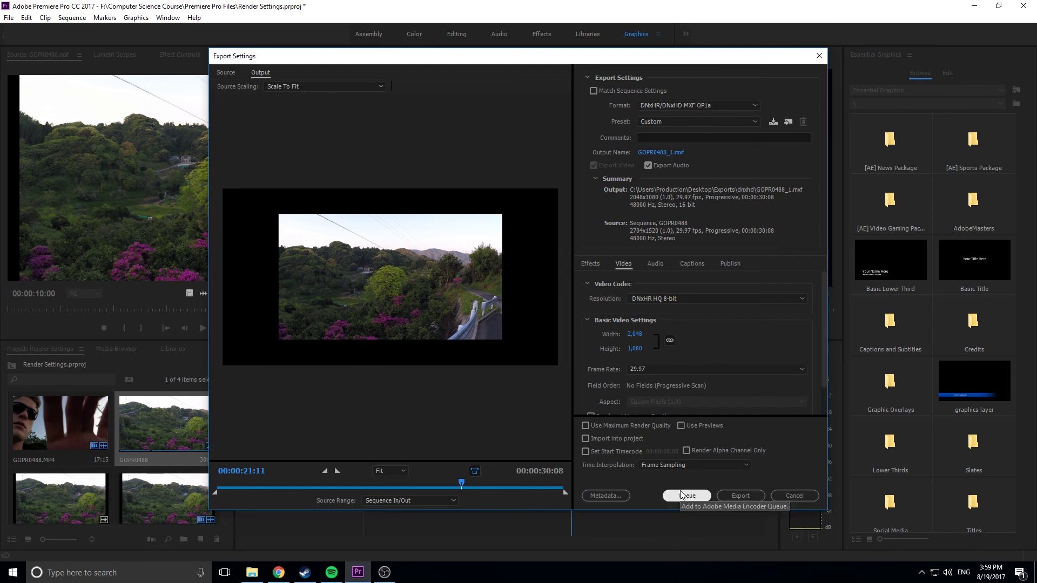
pyautogui.click(678, 104)
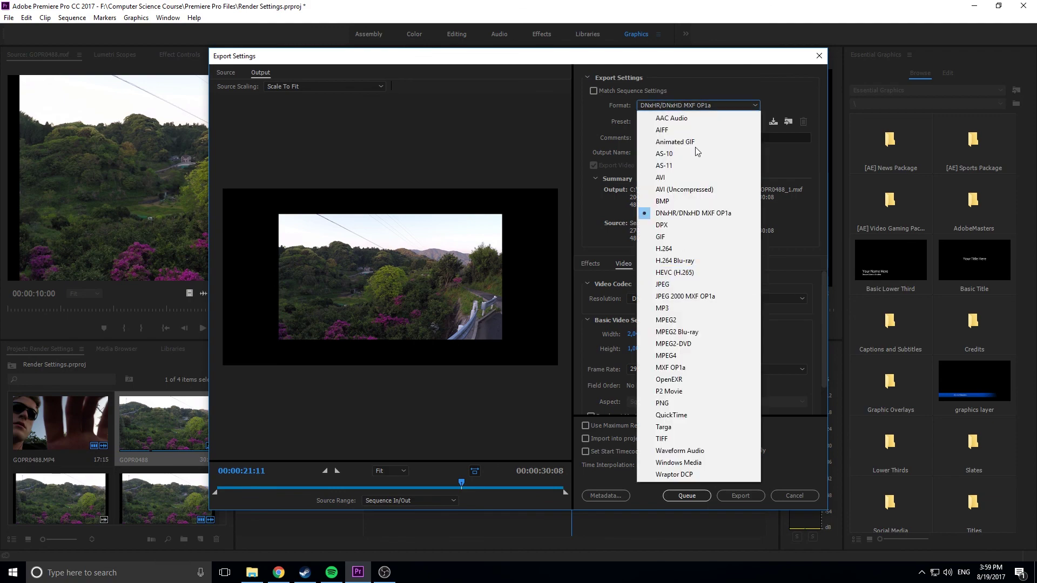
pyautogui.click(672, 507)
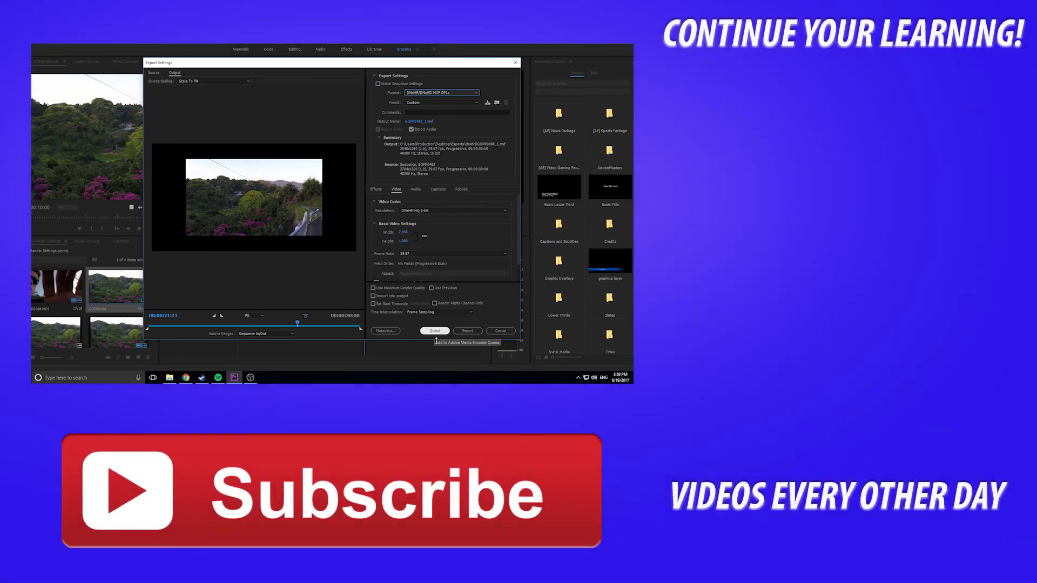
# - Cancel the DNxHR HQ 8-bit MXF export settings without exporting, returning to the timeline
pyautogui.click(511, 331)
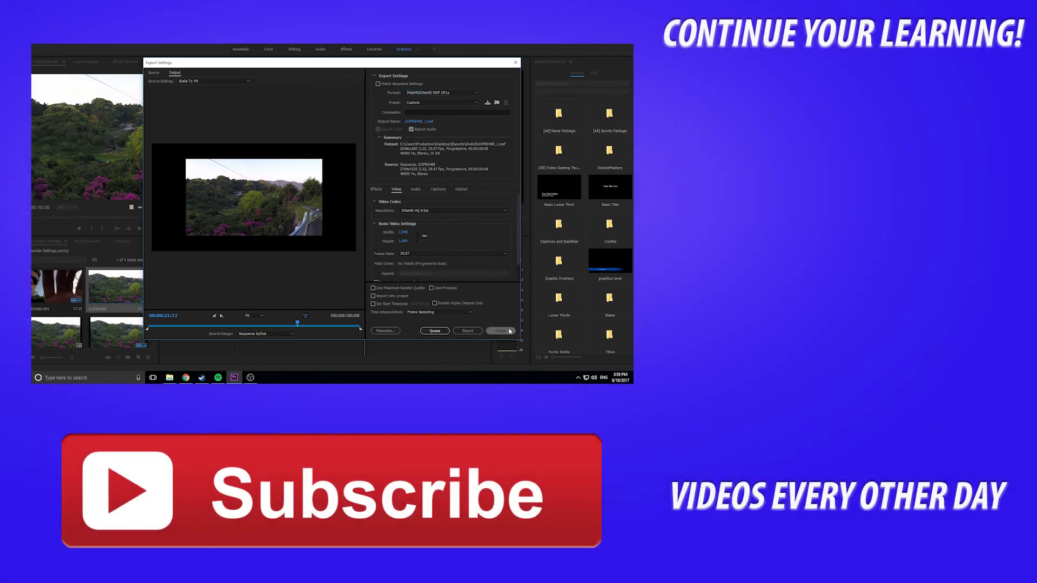